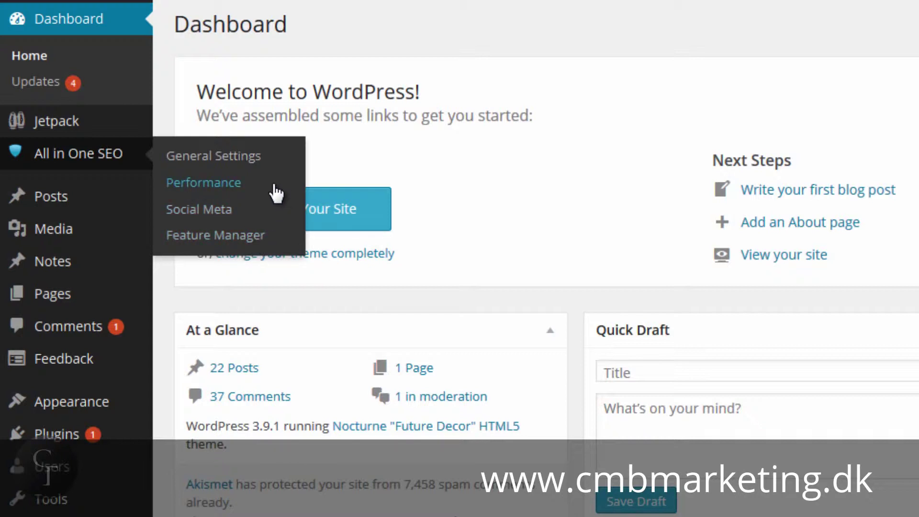
Step: Open the All in One SEO general settings and look over the general, home page, keyword and title settings
{"action": "left_click", "coordinate": [219, 158]}
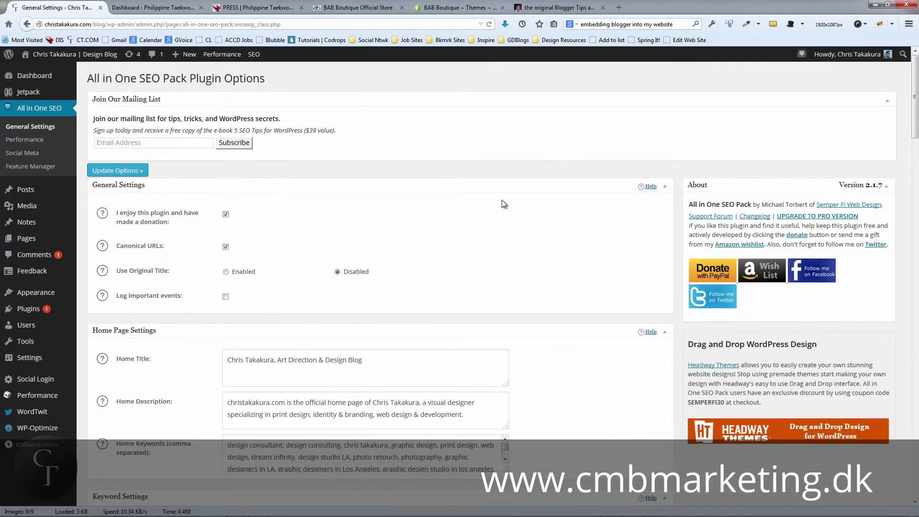
{"action": "scroll", "coordinate": [492, 202], "scroll_direction": "down", "scroll_amount": 2}
{"action": "scroll", "coordinate": [492, 202], "scroll_direction": "up", "scroll_amount": 2}
{"action": "scroll", "coordinate": [492, 203], "scroll_direction": "down", "scroll_amount": 3}
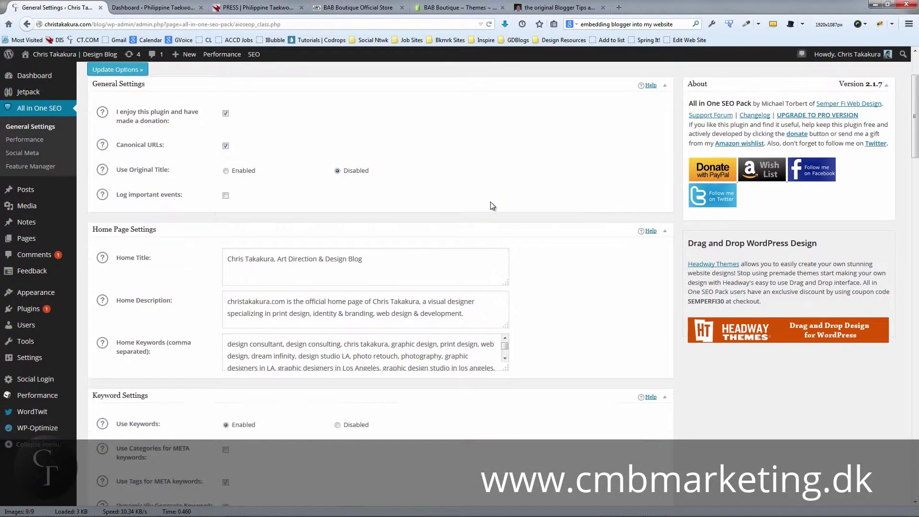
{"action": "scroll", "coordinate": [490, 202], "scroll_direction": "down", "scroll_amount": 1}
{"action": "scroll", "coordinate": [490, 202], "scroll_direction": "up", "scroll_amount": 2}
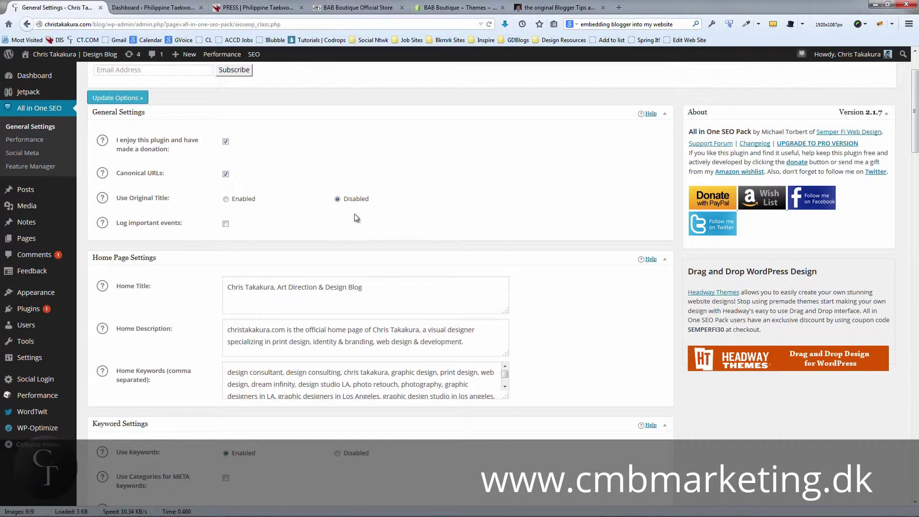
{"action": "scroll", "coordinate": [354, 214], "scroll_direction": "down", "scroll_amount": 10}
{"action": "scroll", "coordinate": [354, 214], "scroll_direction": "up", "scroll_amount": 2}
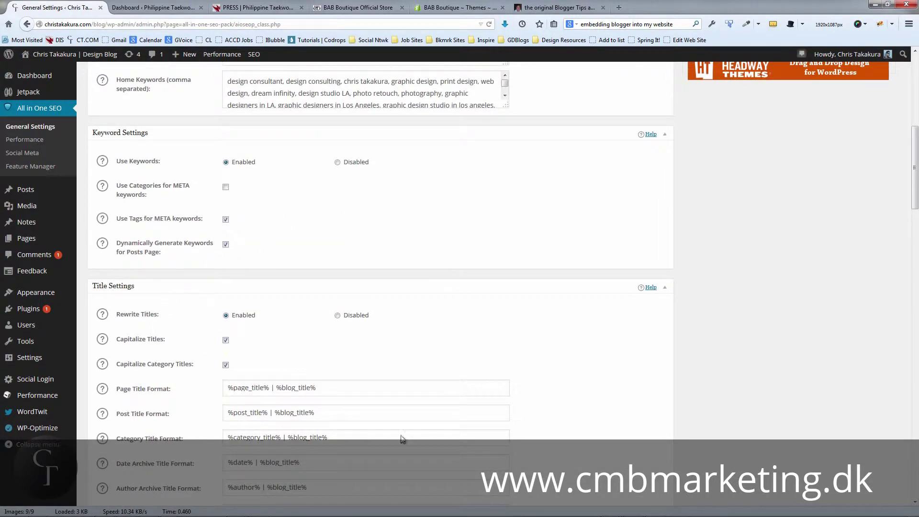
{"action": "scroll", "coordinate": [420, 342], "scroll_direction": "up", "scroll_amount": 5}
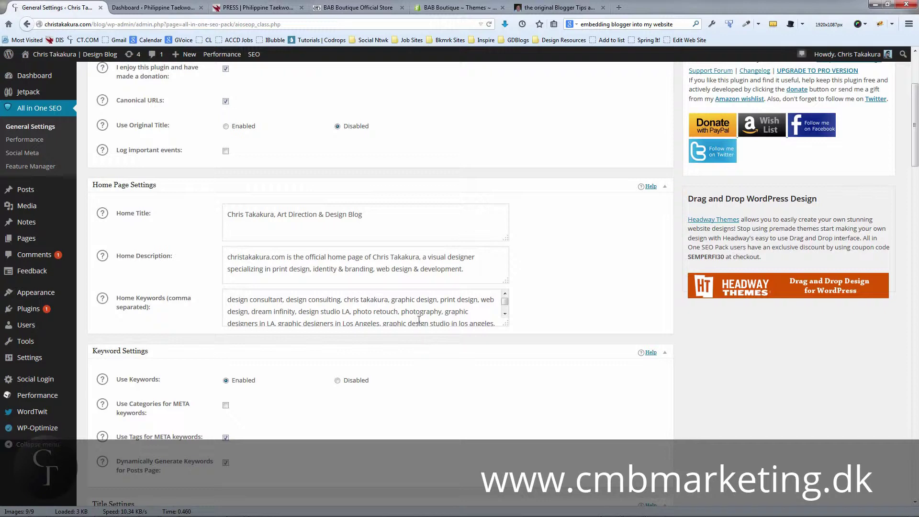
Step: Examine the Home Title text in the home page settings, highlighting it in full
{"action": "left_click", "coordinate": [382, 214]}
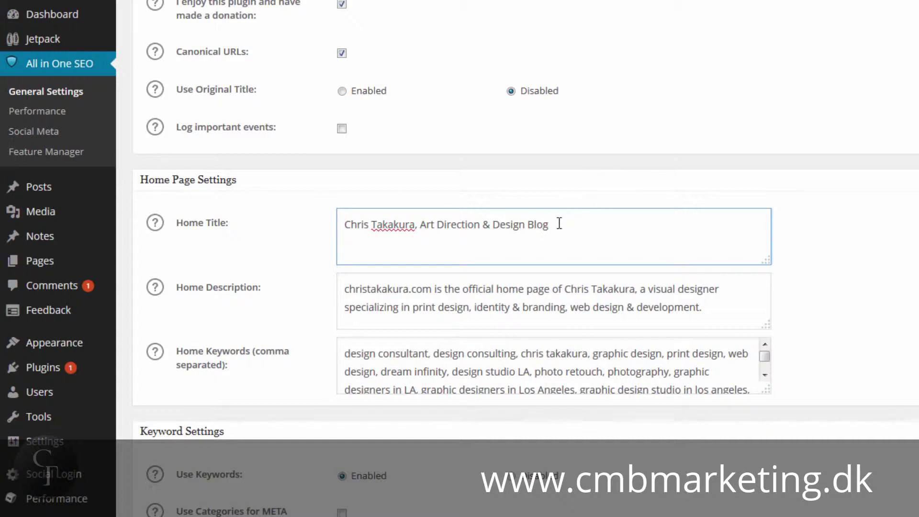
{"action": "left_click_drag", "start_coordinate": [558, 225], "coordinate": [312, 218]}
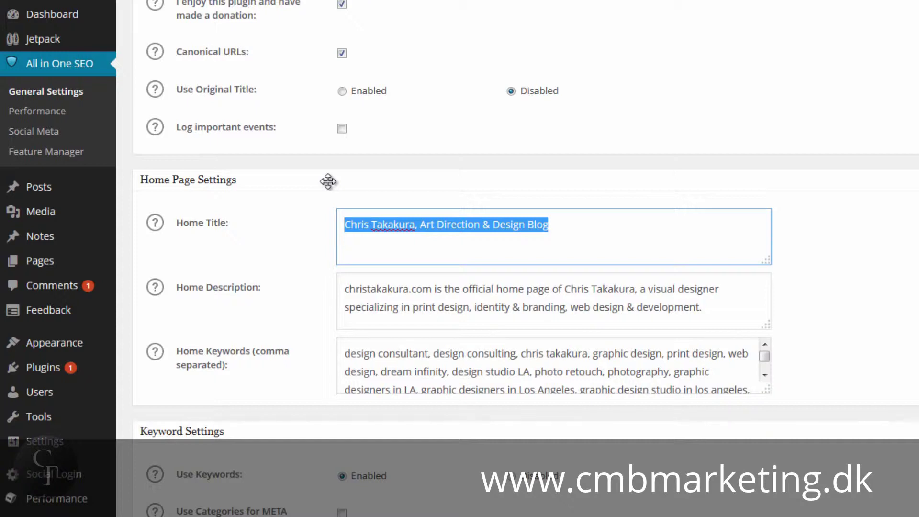
{"action": "left_click", "coordinate": [587, 218]}
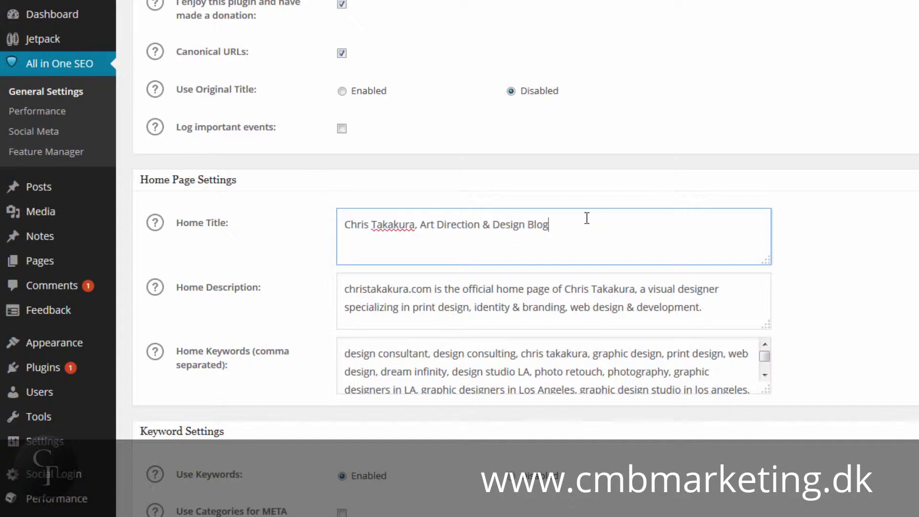
{"action": "left_click_drag", "start_coordinate": [575, 222], "coordinate": [340, 223]}
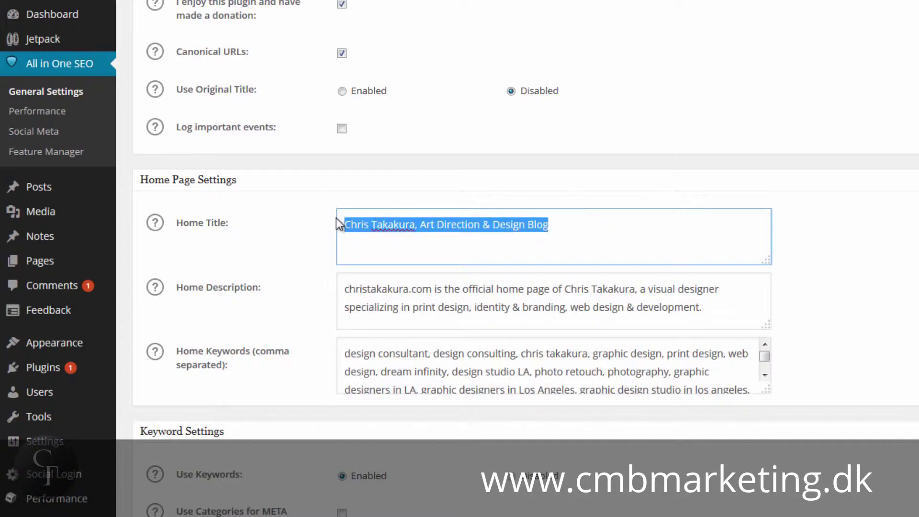
{"action": "left_click", "coordinate": [589, 229]}
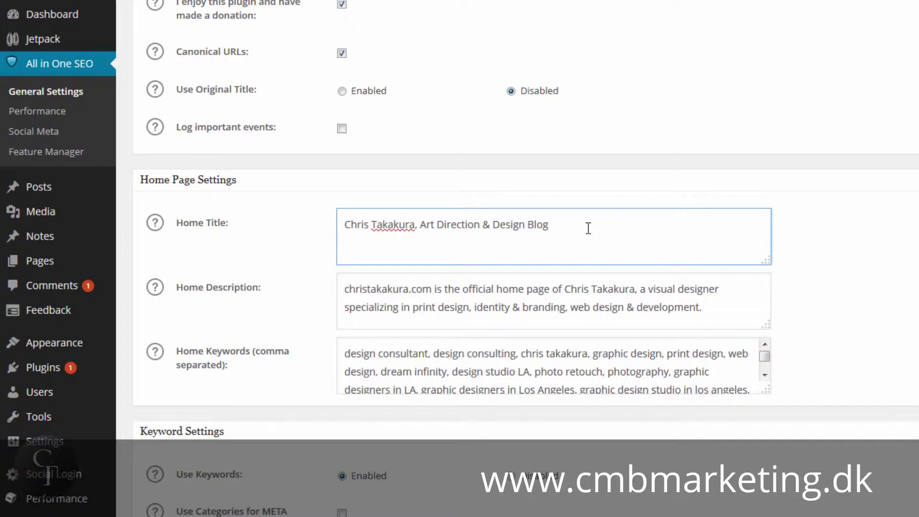
{"action": "left_click_drag", "start_coordinate": [585, 225], "coordinate": [330, 221]}
{"action": "left_click", "coordinate": [586, 224]}
{"action": "left_click_drag", "start_coordinate": [581, 224], "coordinate": [339, 222]}
{"action": "left_click", "coordinate": [573, 219]}
{"action": "key", "text": "ctrl+shift+Left"}
{"action": "key", "text": "ctrl+a"}
{"action": "left_click", "coordinate": [628, 225]}
Step: Examine the Home Description text and show the help explanation for that setting
{"action": "left_click", "coordinate": [725, 309]}
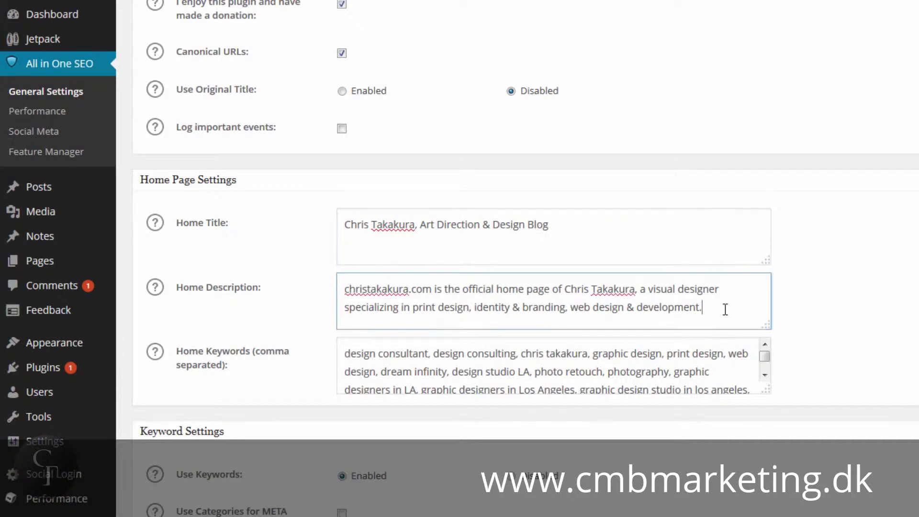
{"action": "left_click_drag", "start_coordinate": [725, 309], "coordinate": [338, 290]}
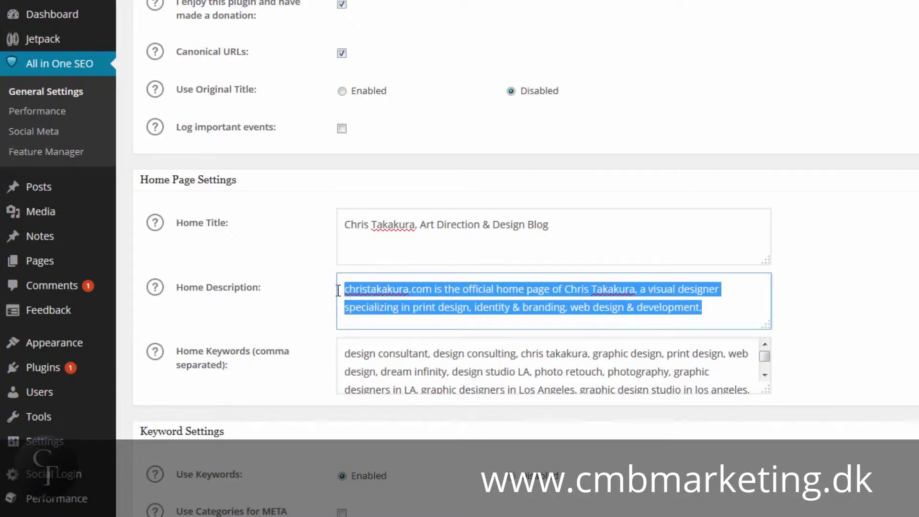
{"action": "left_click", "coordinate": [339, 290]}
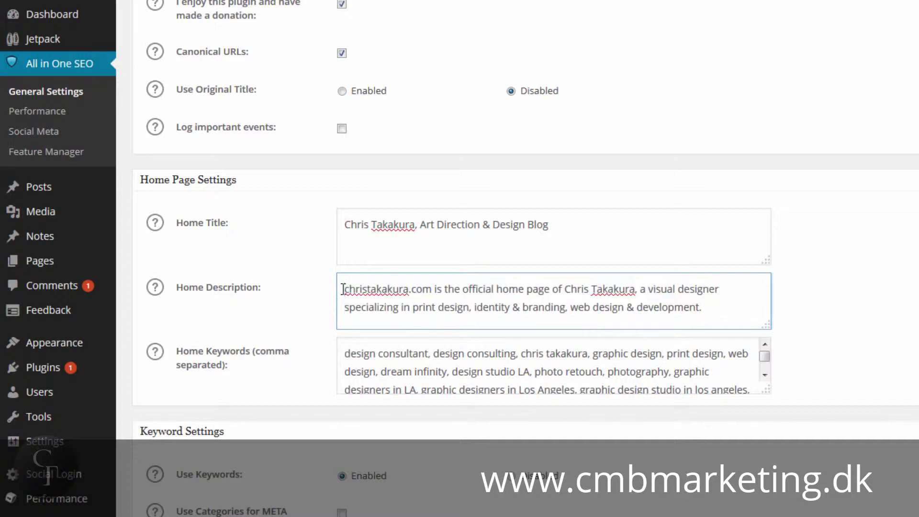
{"action": "left_click", "coordinate": [162, 296]}
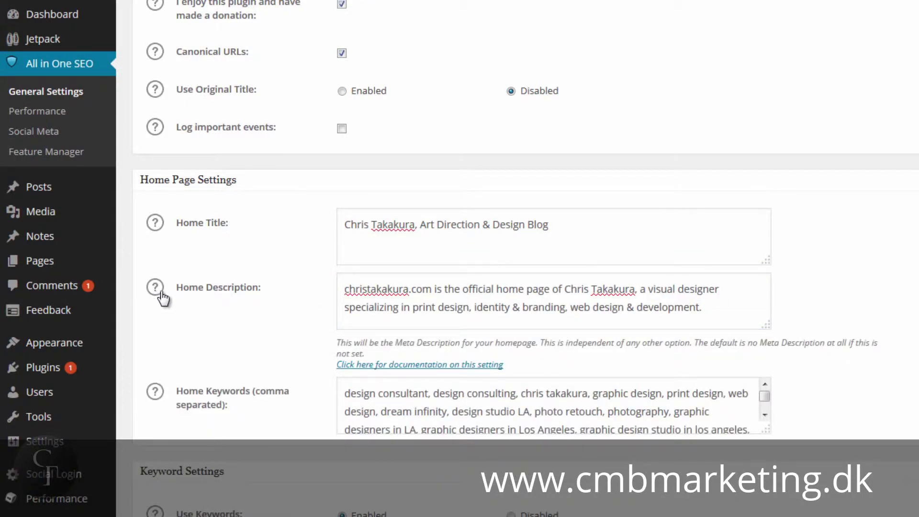
{"action": "left_click", "coordinate": [400, 295]}
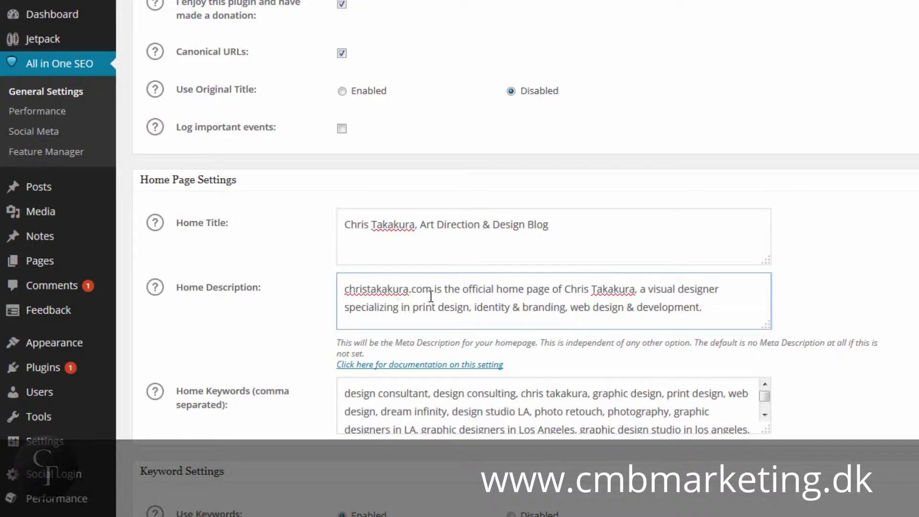
{"action": "left_click", "coordinate": [708, 312]}
{"action": "left_click_drag", "start_coordinate": [717, 312], "coordinate": [344, 287]}
{"action": "left_click", "coordinate": [345, 291]}
{"action": "double_click", "coordinate": [345, 291]}
{"action": "left_click", "coordinate": [745, 315]}
{"action": "left_click", "coordinate": [345, 289]}
{"action": "left_click", "coordinate": [719, 307]}
Step: Enlarge the Home Keywords box and read through its whole comma-separated keyword list
{"action": "left_click_drag", "start_coordinate": [767, 430], "coordinate": [779, 487]}
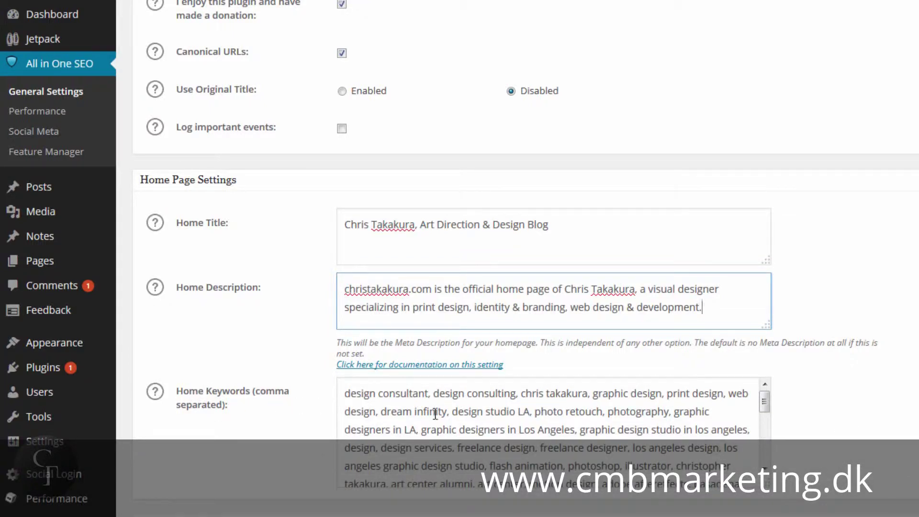
{"action": "left_click", "coordinate": [344, 393]}
{"action": "left_click_drag", "start_coordinate": [344, 394], "coordinate": [618, 429]}
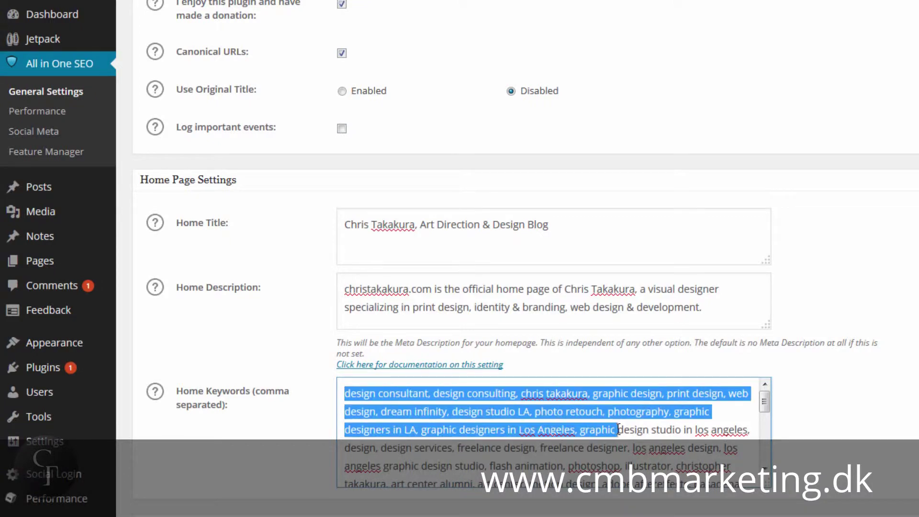
{"action": "left_click", "coordinate": [619, 429]}
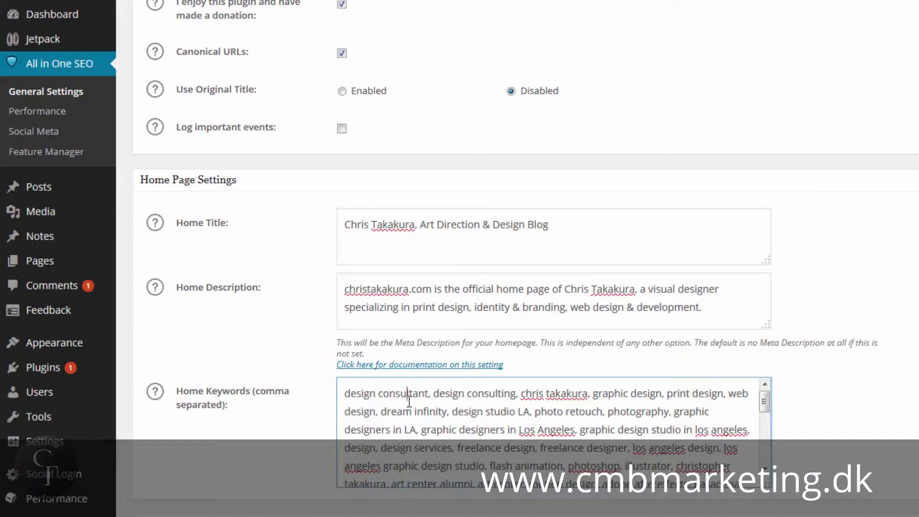
{"action": "left_click_drag", "start_coordinate": [561, 394], "coordinate": [623, 429]}
{"action": "scroll", "coordinate": [764, 405], "scroll_direction": "down", "scroll_amount": 1}
{"action": "mouse_move", "coordinate": [764, 406]}
{"action": "left_mouse_down"}
{"action": "mouse_move", "coordinate": [763, 452]}
{"action": "mouse_move", "coordinate": [765, 399]}
{"action": "left_mouse_up"}
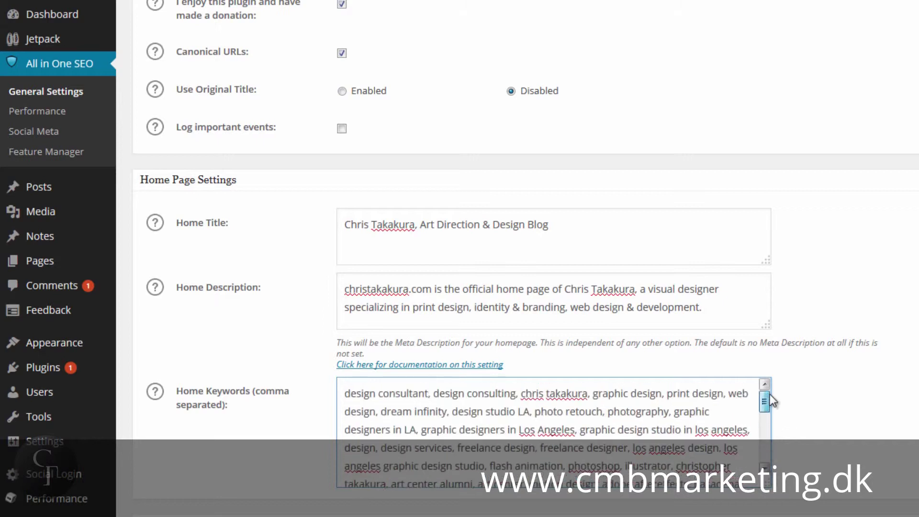
{"action": "left_click", "coordinate": [465, 405]}
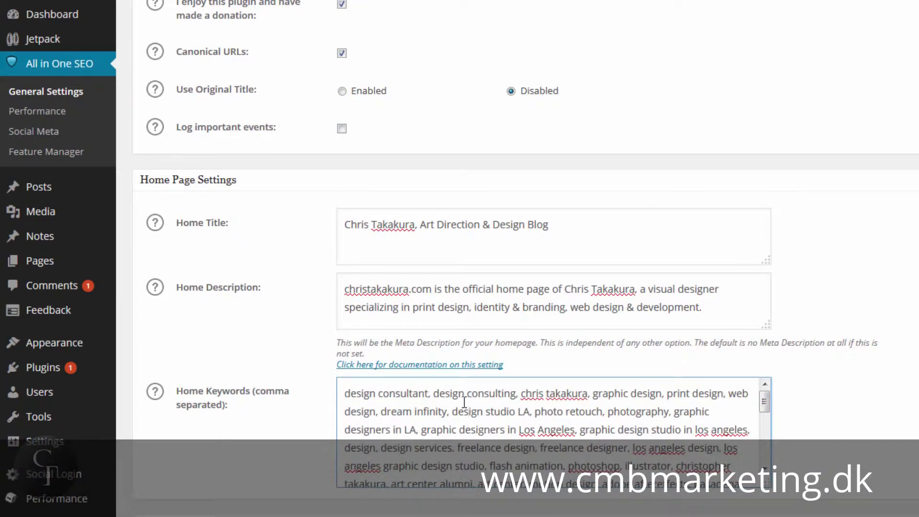
{"action": "scroll", "coordinate": [469, 407], "scroll_direction": "down", "scroll_amount": 3}
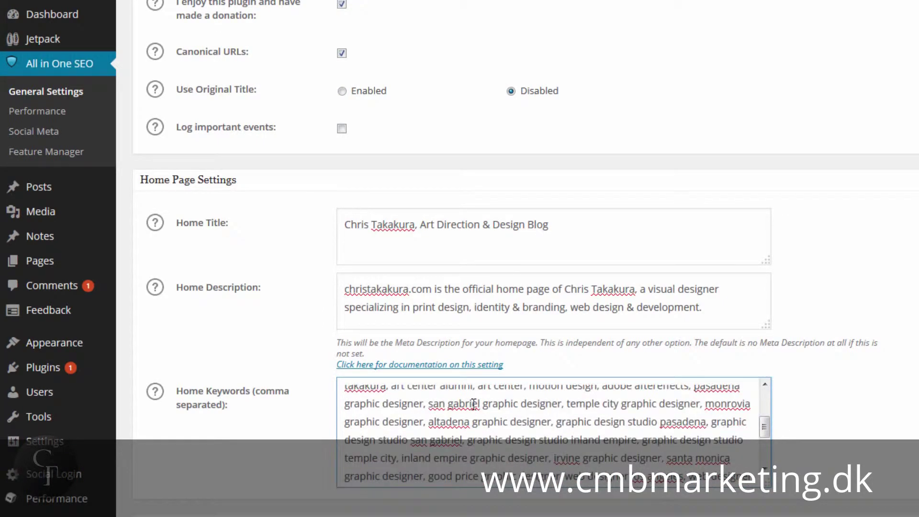
{"action": "scroll", "coordinate": [475, 404], "scroll_direction": "down", "scroll_amount": 4}
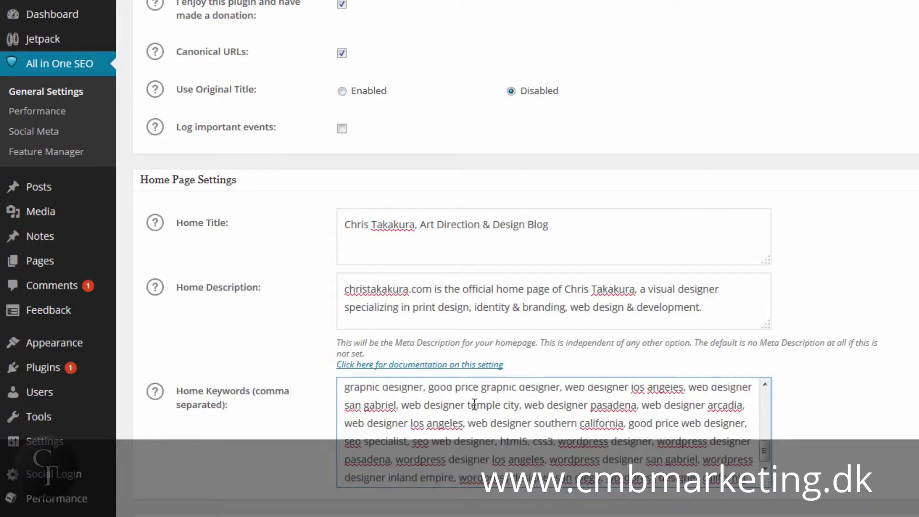
{"action": "scroll", "coordinate": [493, 426], "scroll_direction": "up", "scroll_amount": 6}
{"action": "scroll", "coordinate": [494, 427], "scroll_direction": "up", "scroll_amount": 2}
{"action": "scroll", "coordinate": [898, 358], "scroll_direction": "up", "scroll_amount": 5}
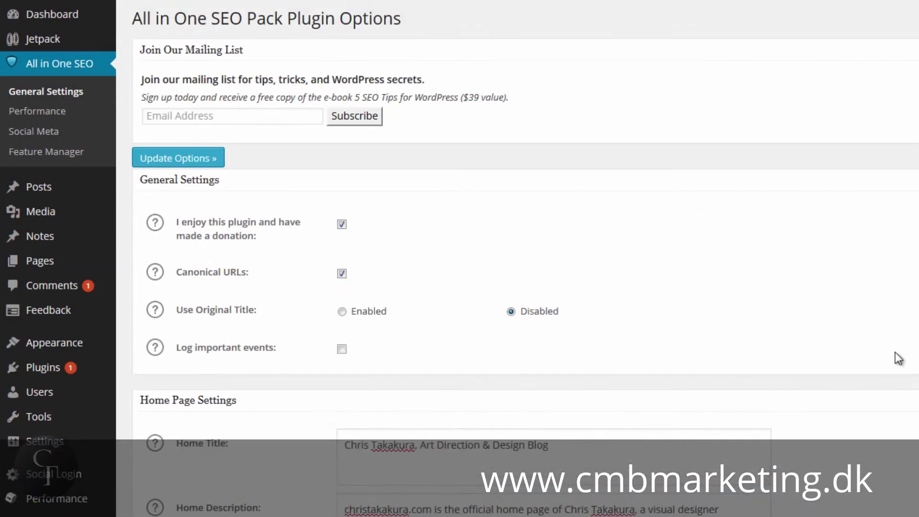
{"action": "scroll", "coordinate": [852, 361], "scroll_direction": "down", "scroll_amount": 7}
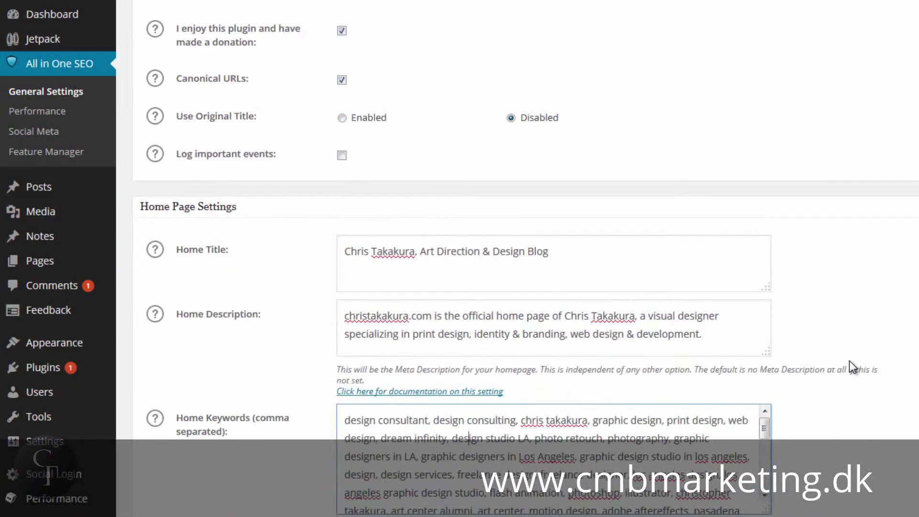
{"action": "scroll", "coordinate": [849, 367], "scroll_direction": "up", "scroll_amount": 7}
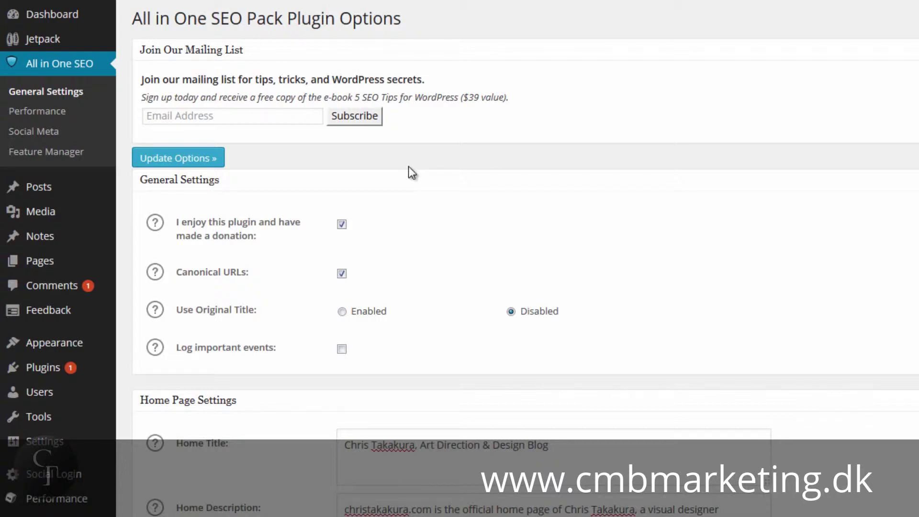
Step: Open the list of all blog posts and look through their titles, categories and tags
{"action": "mouse_move", "coordinate": [48, 186]}
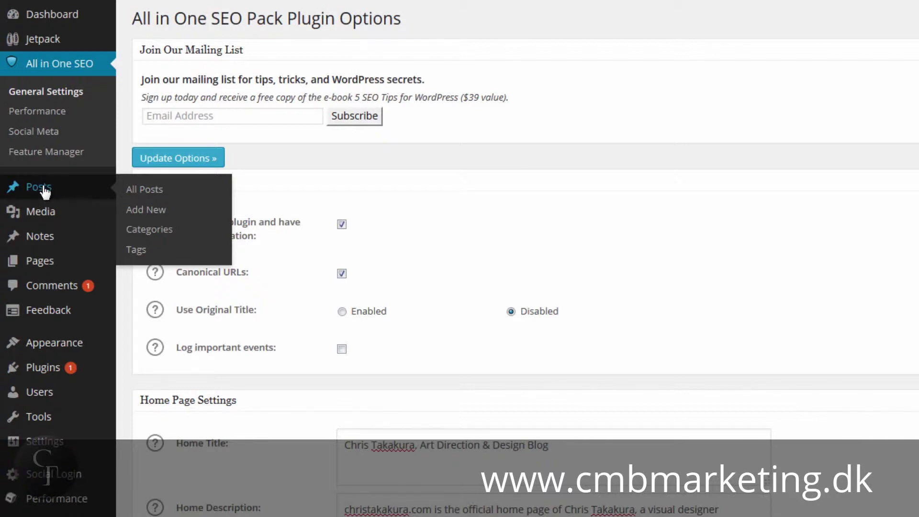
{"action": "left_click", "coordinate": [45, 191]}
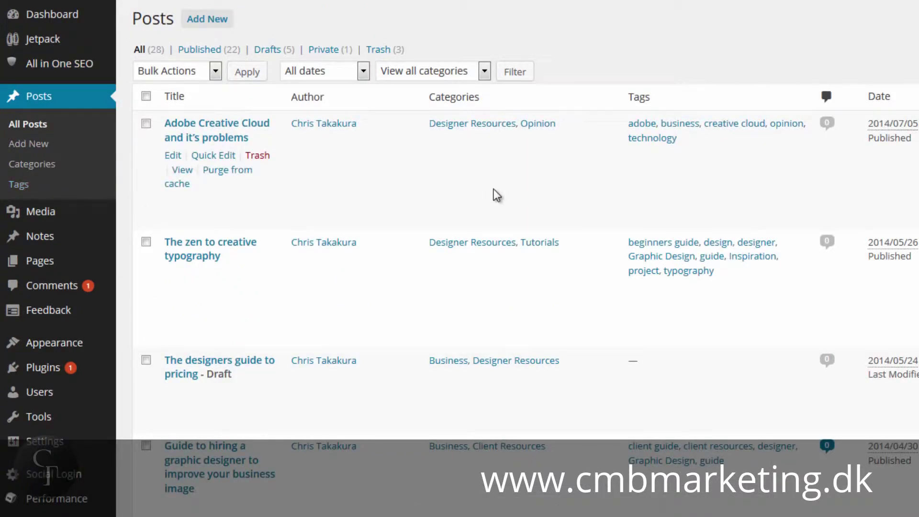
{"action": "scroll", "coordinate": [493, 189], "scroll_direction": "down", "scroll_amount": 14}
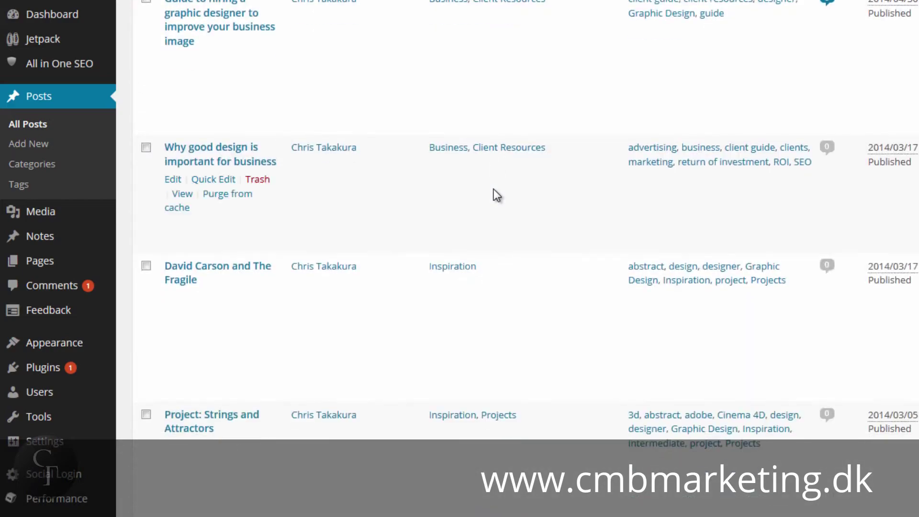
{"action": "scroll", "coordinate": [493, 189], "scroll_direction": "down", "scroll_amount": 12}
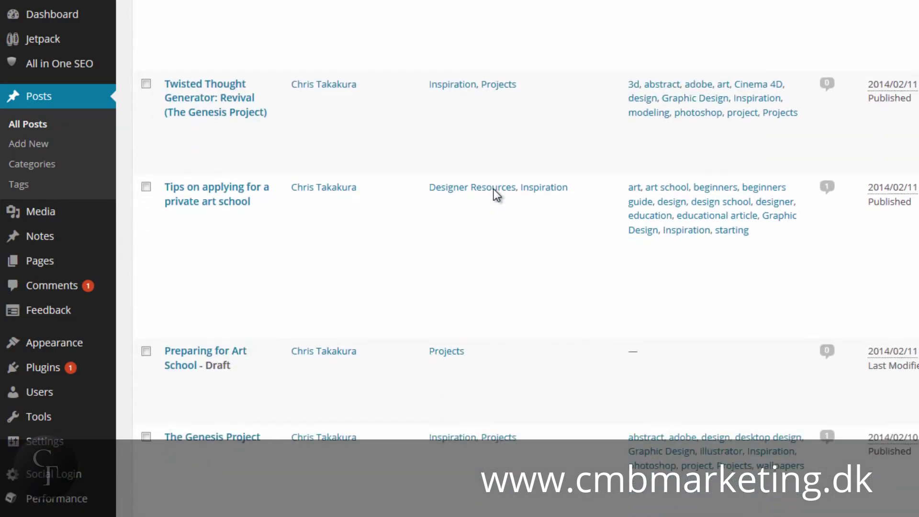
{"action": "scroll", "coordinate": [492, 189], "scroll_direction": "up", "scroll_amount": 12}
{"action": "scroll", "coordinate": [493, 188], "scroll_direction": "up", "scroll_amount": 14}
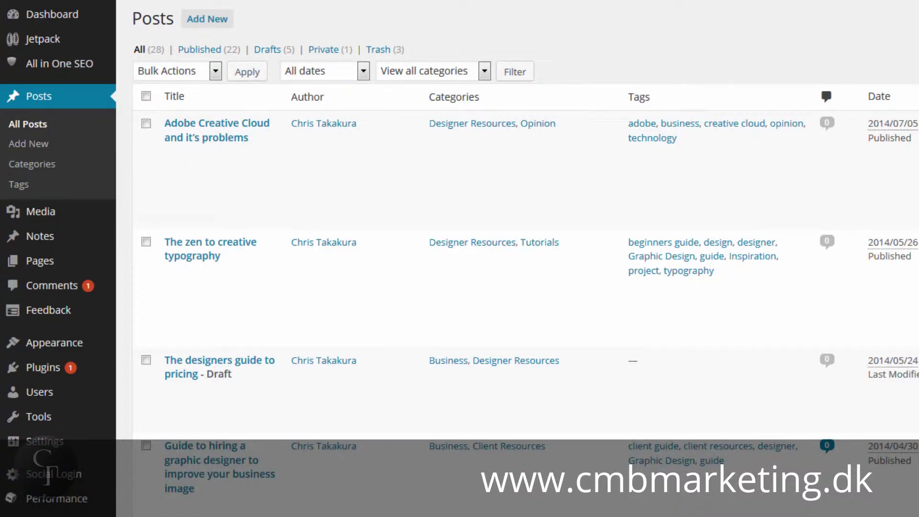
Step: Open the post "Adobe Creative Cloud and it's problems" for editing and look over its content, excerpt and revisions
{"action": "mouse_move", "coordinate": [607, 181]}
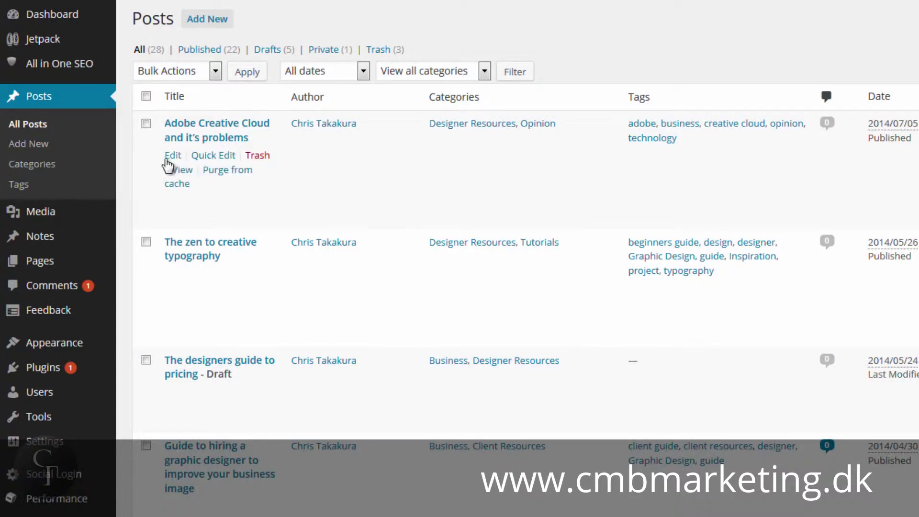
{"action": "left_click", "coordinate": [168, 159]}
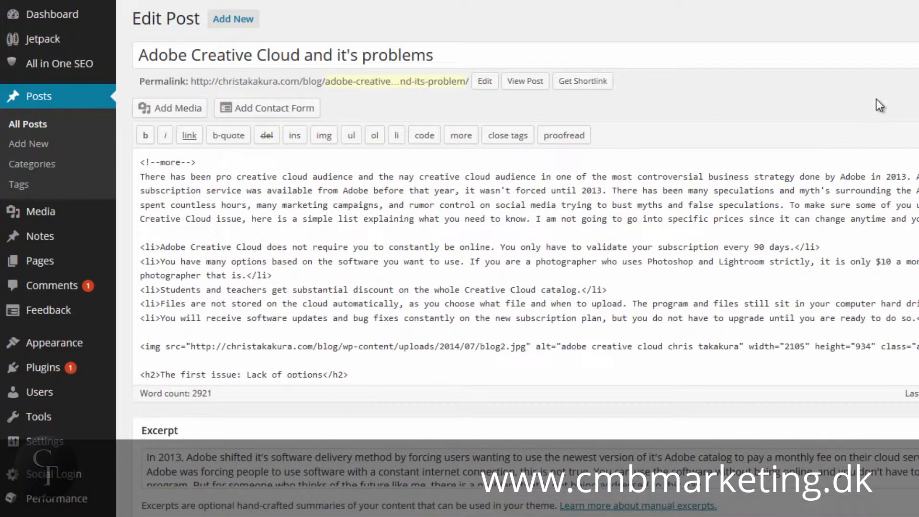
{"action": "scroll", "coordinate": [814, 104], "scroll_direction": "down", "scroll_amount": 5}
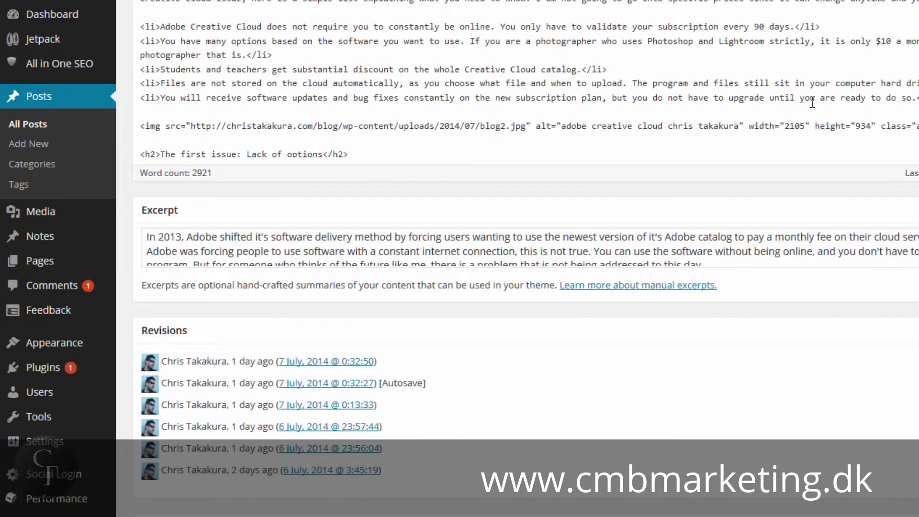
{"action": "scroll", "coordinate": [745, 149], "scroll_direction": "down", "scroll_amount": 10}
{"action": "scroll", "coordinate": [527, 120], "scroll_direction": "up", "scroll_amount": 10}
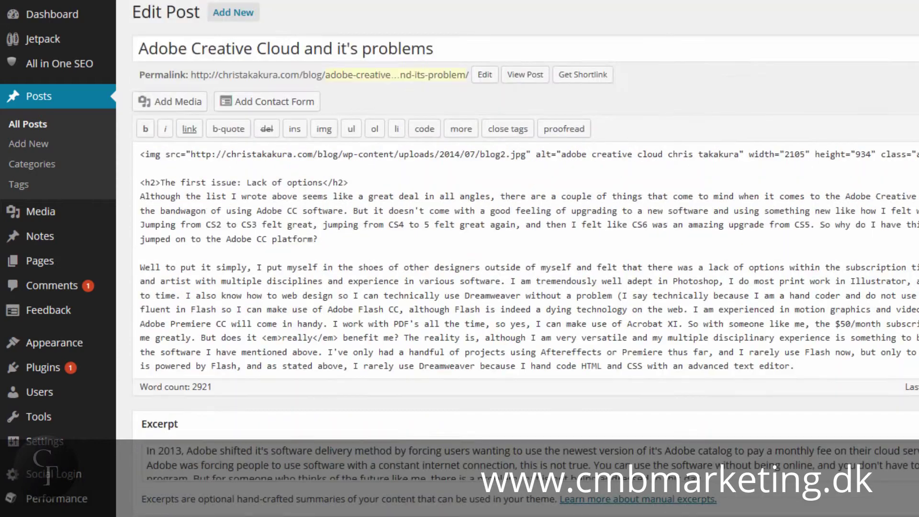
{"action": "scroll", "coordinate": [526, 119], "scroll_direction": "down", "scroll_amount": 10}
{"action": "scroll", "coordinate": [872, 225], "scroll_direction": "down", "scroll_amount": 2}
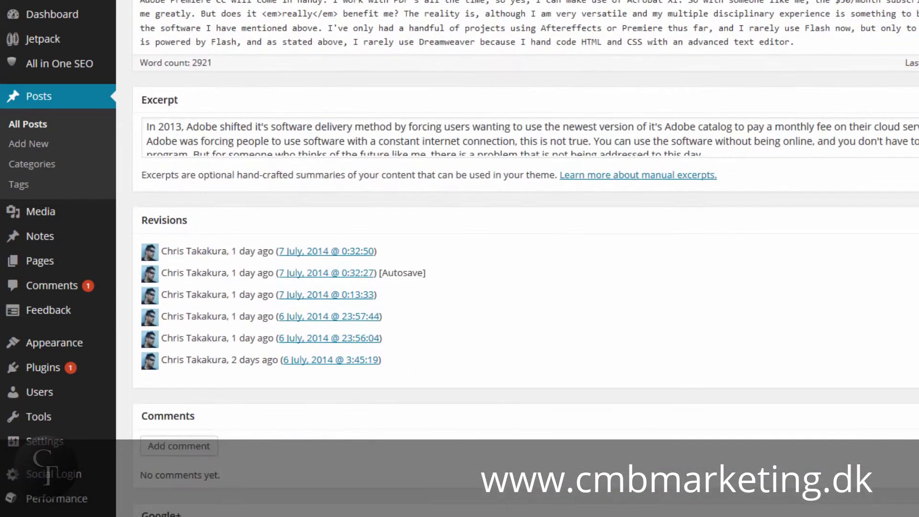
Step: Find the post's All in One SEO Pack section and examine its preview snippet, title, description and keywords
{"action": "left_click", "coordinate": [872, 126]}
{"action": "scroll", "coordinate": [527, 259], "scroll_direction": "down", "scroll_amount": 5}
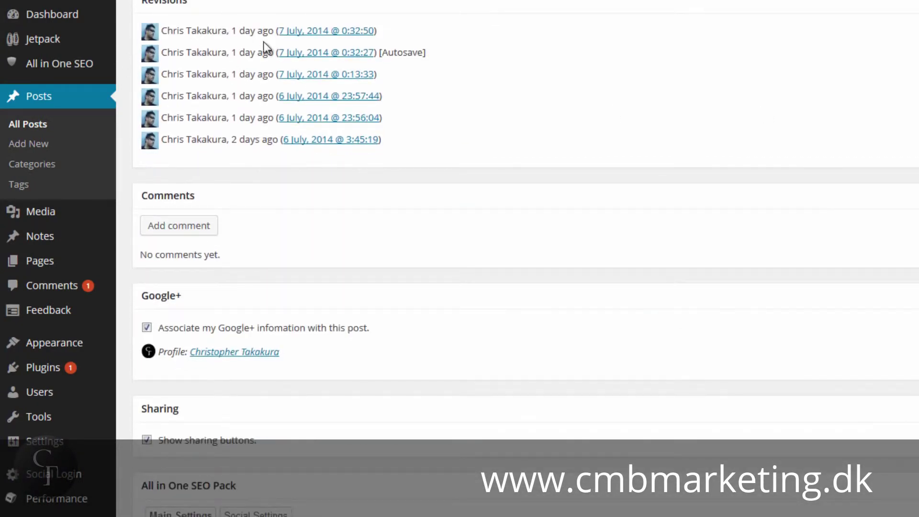
{"action": "scroll", "coordinate": [534, 277], "scroll_direction": "down", "scroll_amount": 3}
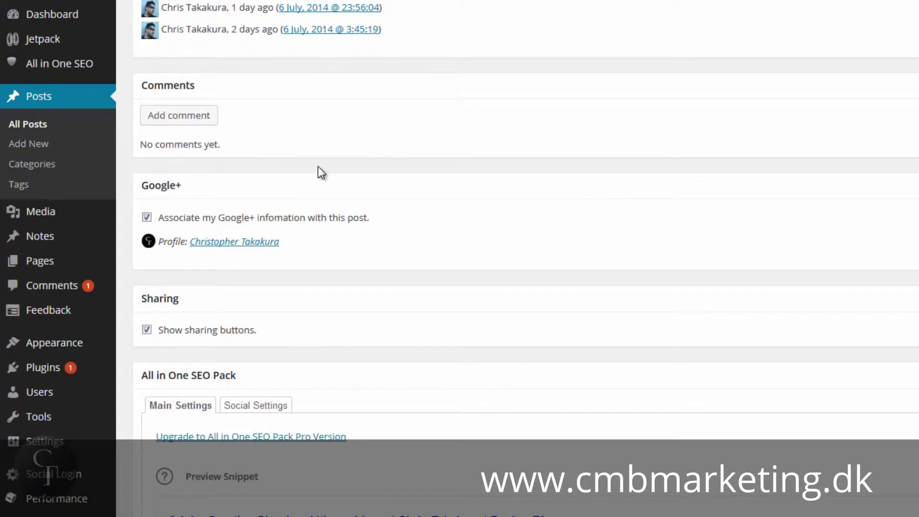
{"action": "scroll", "coordinate": [450, 188], "scroll_direction": "down", "scroll_amount": 3}
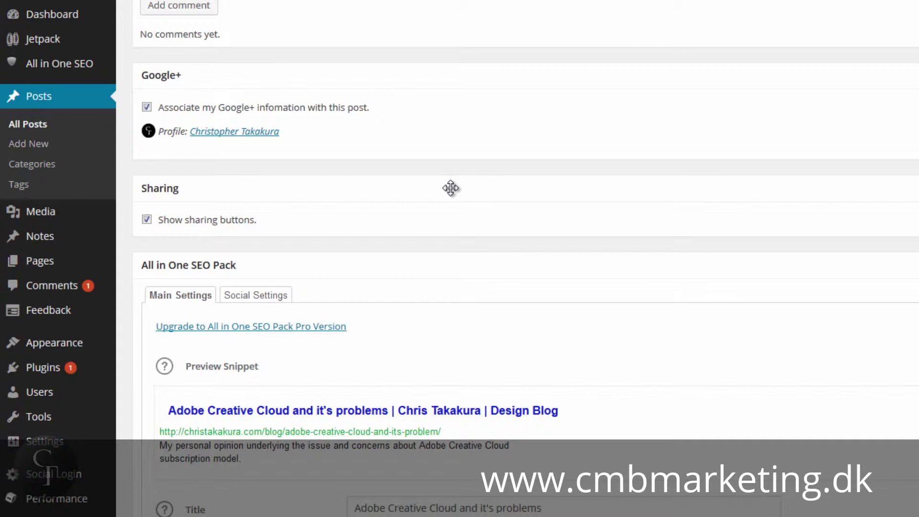
{"action": "scroll", "coordinate": [490, 180], "scroll_direction": "down", "scroll_amount": 1}
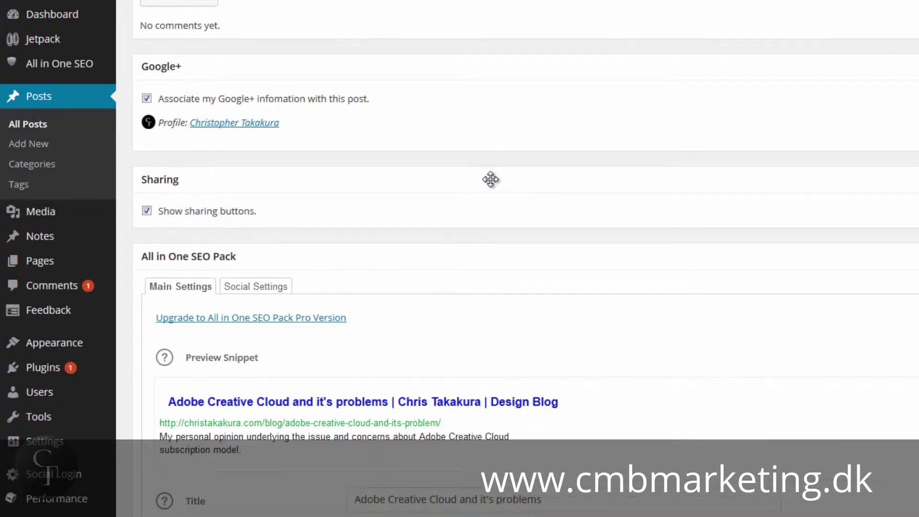
{"action": "scroll", "coordinate": [490, 180], "scroll_direction": "down", "scroll_amount": 5}
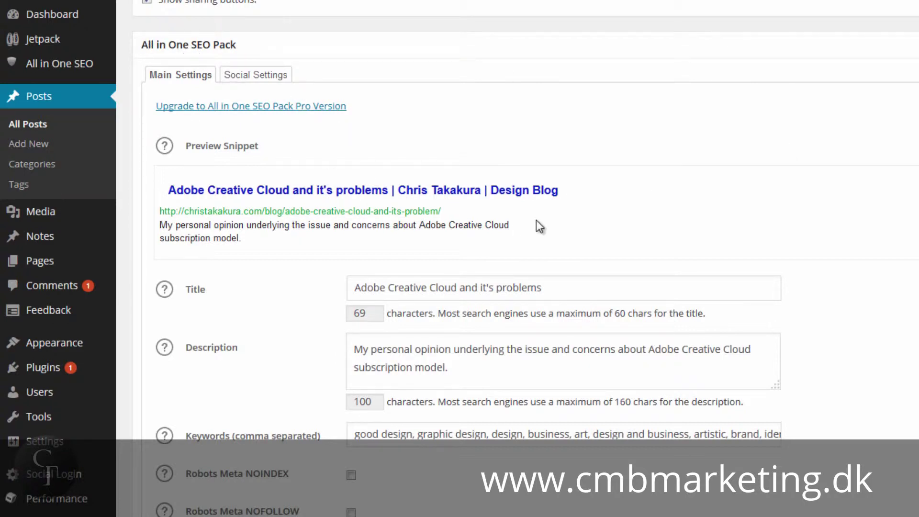
{"action": "scroll", "coordinate": [876, 204], "scroll_direction": "down", "scroll_amount": 1}
{"action": "scroll", "coordinate": [876, 205], "scroll_direction": "down", "scroll_amount": 2}
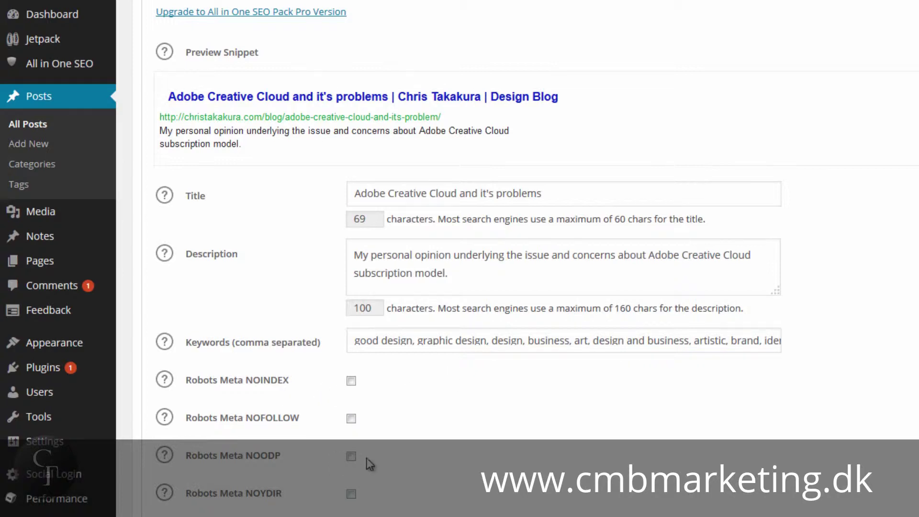
Step: Examine the post's SEO Title text and its character count, highlighting each of them
{"action": "left_click", "coordinate": [592, 191]}
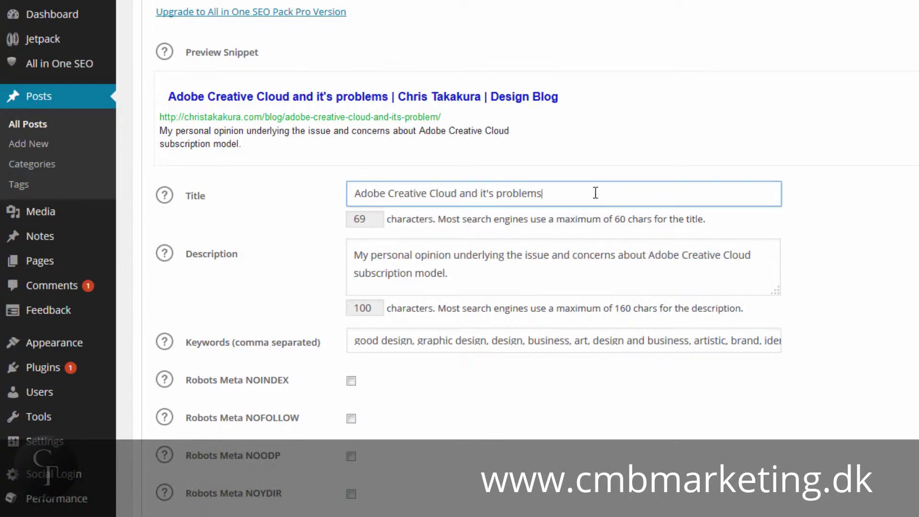
{"action": "left_click_drag", "start_coordinate": [563, 196], "coordinate": [352, 190]}
{"action": "left_click", "coordinate": [561, 188]}
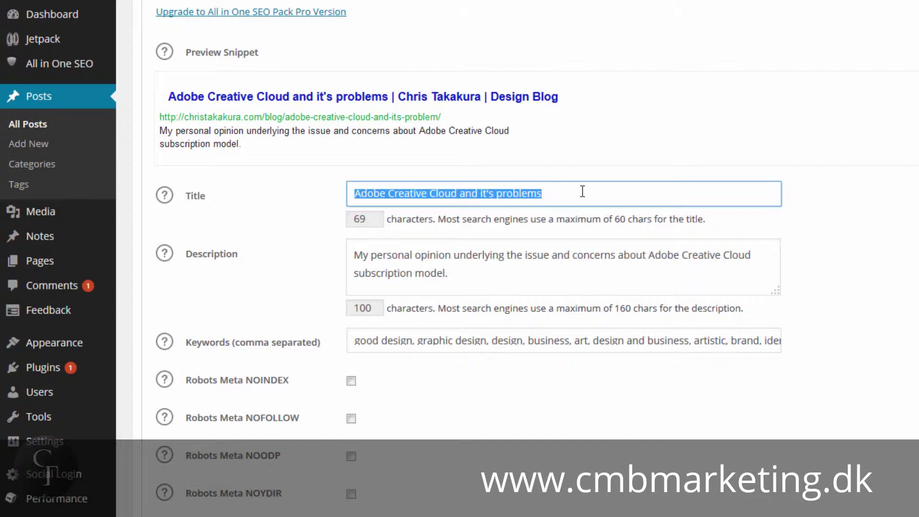
{"action": "left_click", "coordinate": [584, 191]}
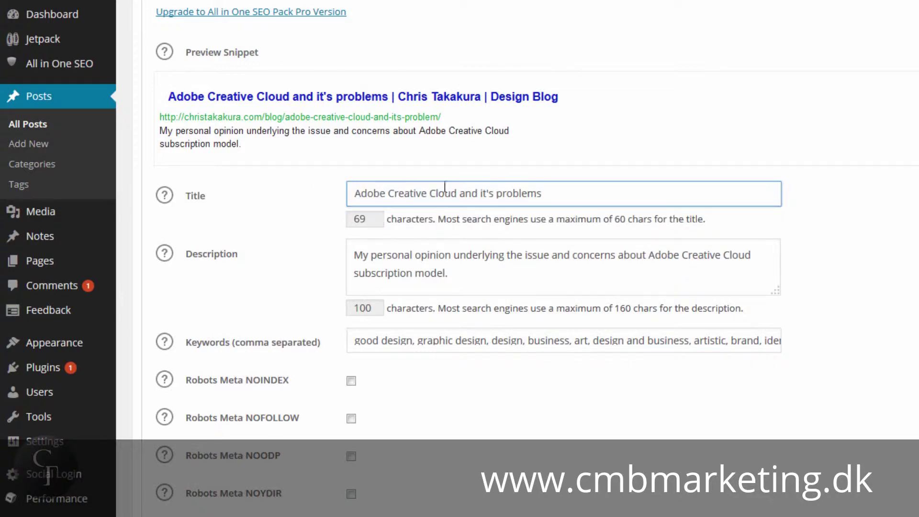
{"action": "left_click_drag", "start_coordinate": [556, 194], "coordinate": [302, 194]}
{"action": "left_click", "coordinate": [833, 280]}
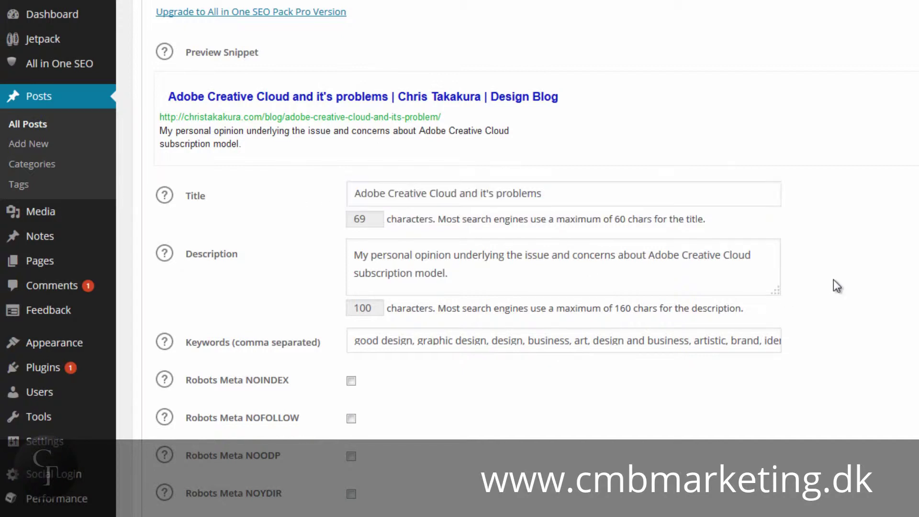
{"action": "left_click", "coordinate": [570, 198]}
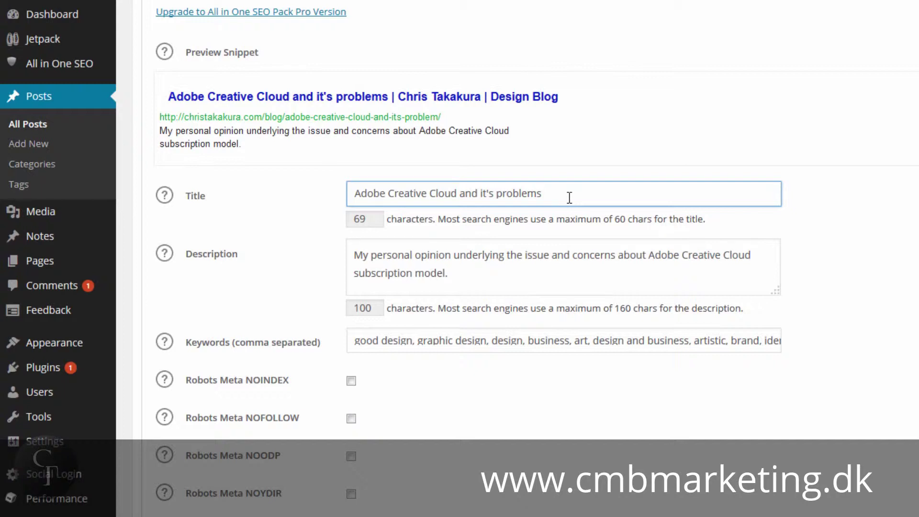
{"action": "left_click_drag", "start_coordinate": [376, 219], "coordinate": [318, 221]}
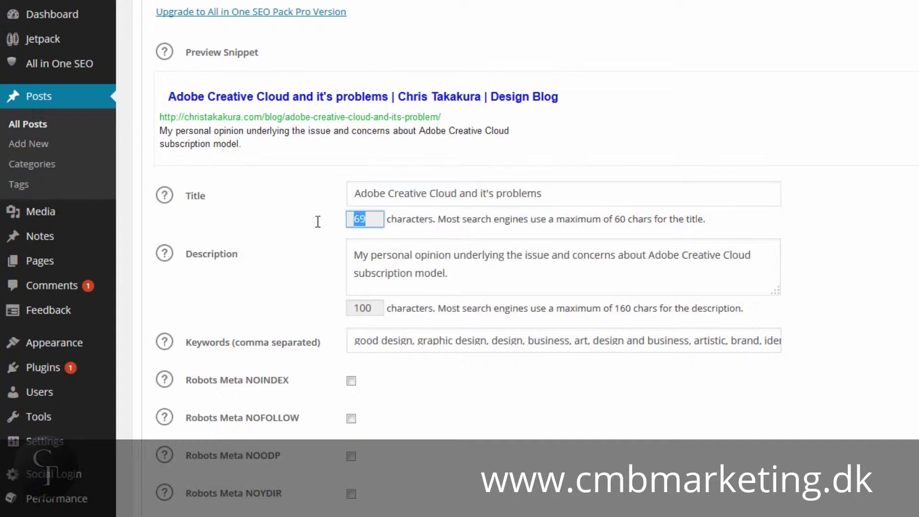
{"action": "left_click", "coordinate": [380, 222]}
Step: Shorten the post's SEO title to "Adobe Creative Cloud" by removing the words after it
{"action": "left_click", "coordinate": [552, 191]}
{"action": "left_click_drag", "start_coordinate": [549, 192], "coordinate": [457, 193]}
{"action": "key", "text": "BackSpace"}
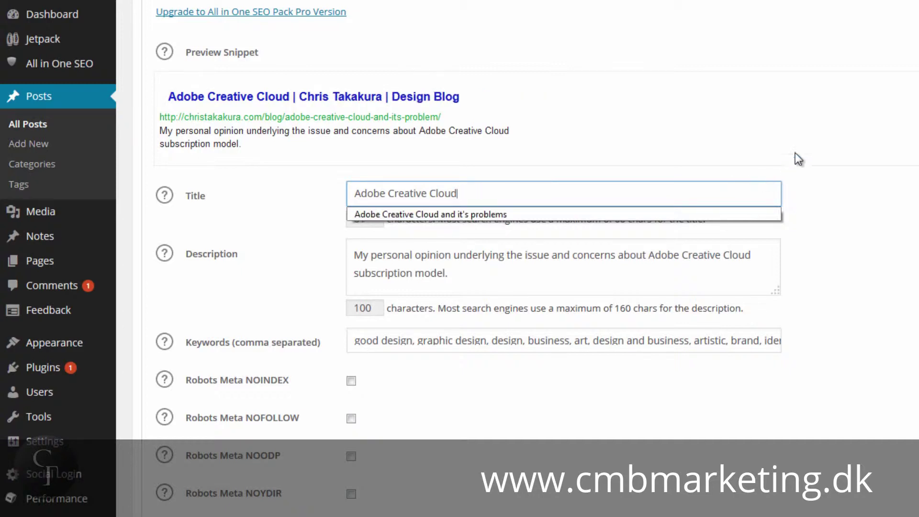
{"action": "left_click", "coordinate": [826, 145]}
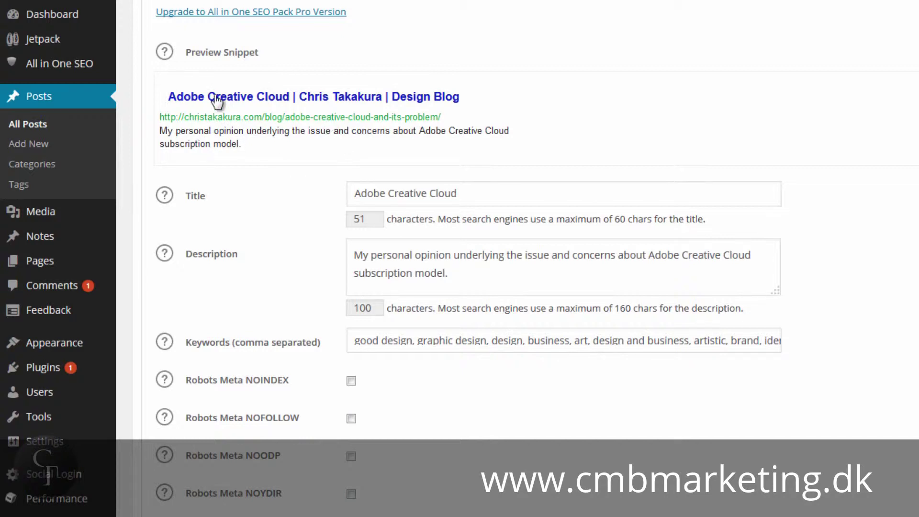
Step: Examine the post's SEO Description text, highlighting it in full, and read through its comma-separated Keywords
{"action": "left_click", "coordinate": [485, 269]}
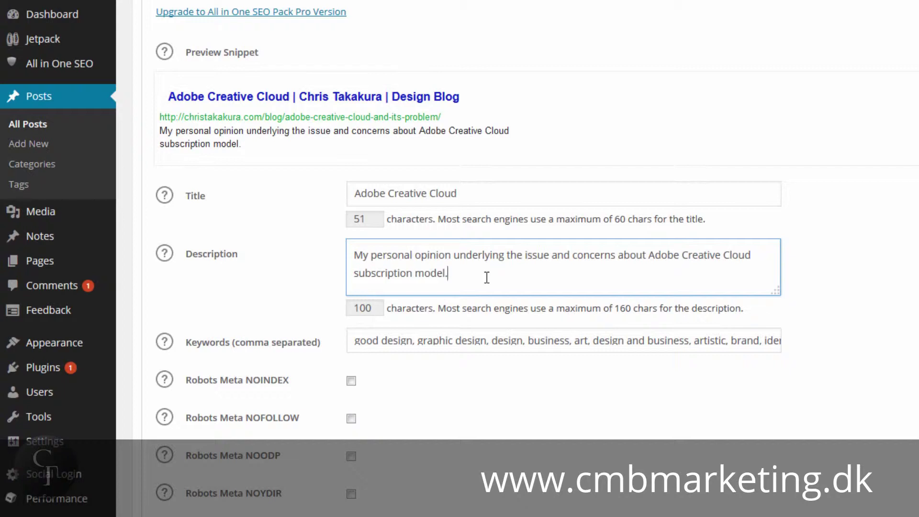
{"action": "left_click_drag", "start_coordinate": [487, 278], "coordinate": [355, 254]}
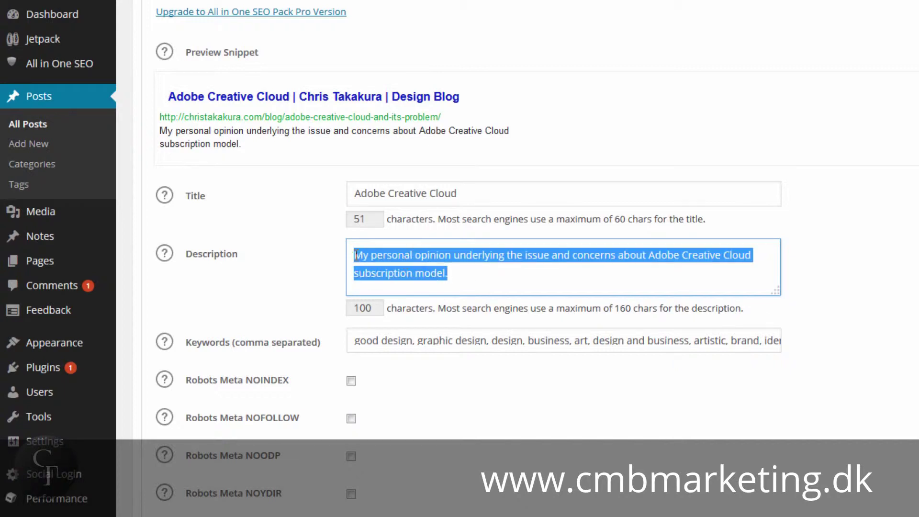
{"action": "left_click", "coordinate": [354, 254]}
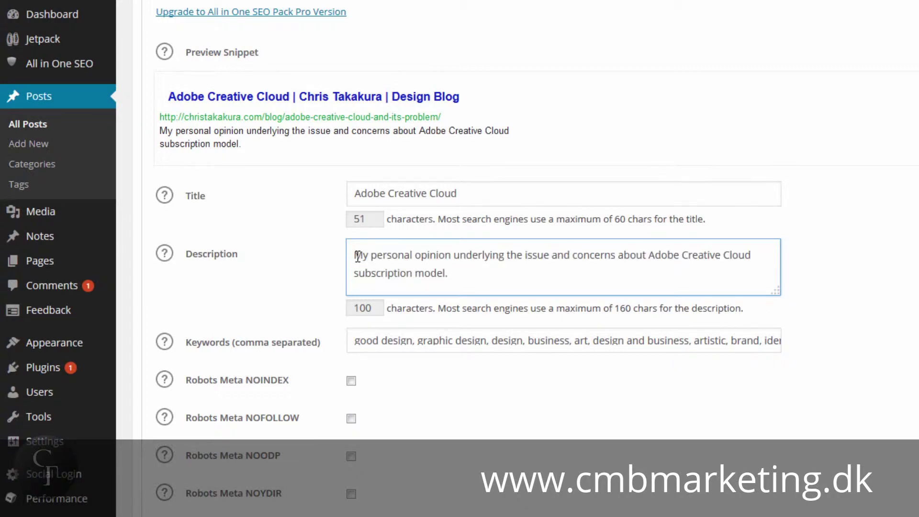
{"action": "left_click", "coordinate": [585, 343]}
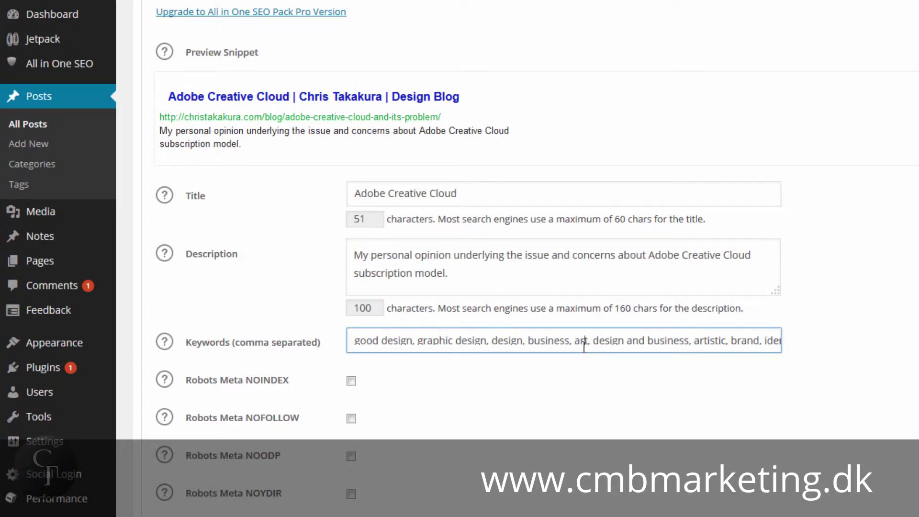
{"action": "left_click_drag", "start_coordinate": [584, 343], "coordinate": [689, 341]}
{"action": "left_click", "coordinate": [395, 341]}
{"action": "left_click", "coordinate": [493, 360]}
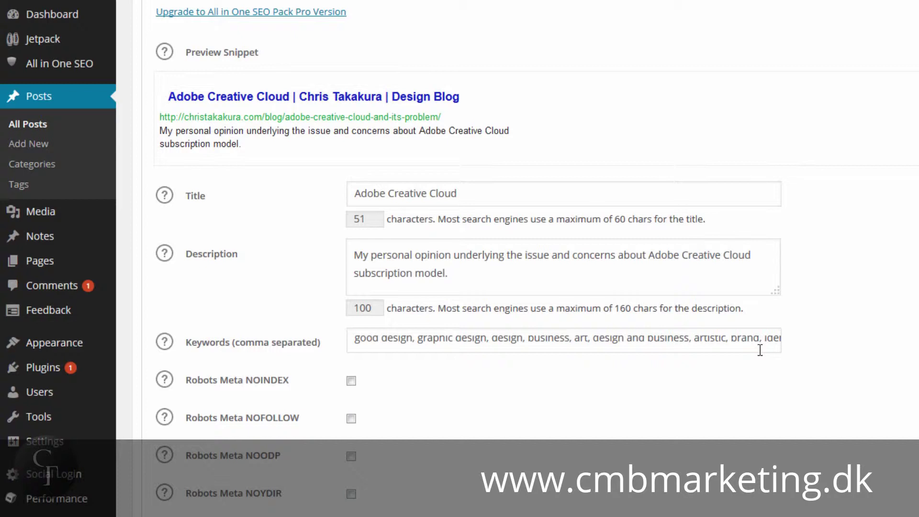
{"action": "left_click", "coordinate": [440, 256]}
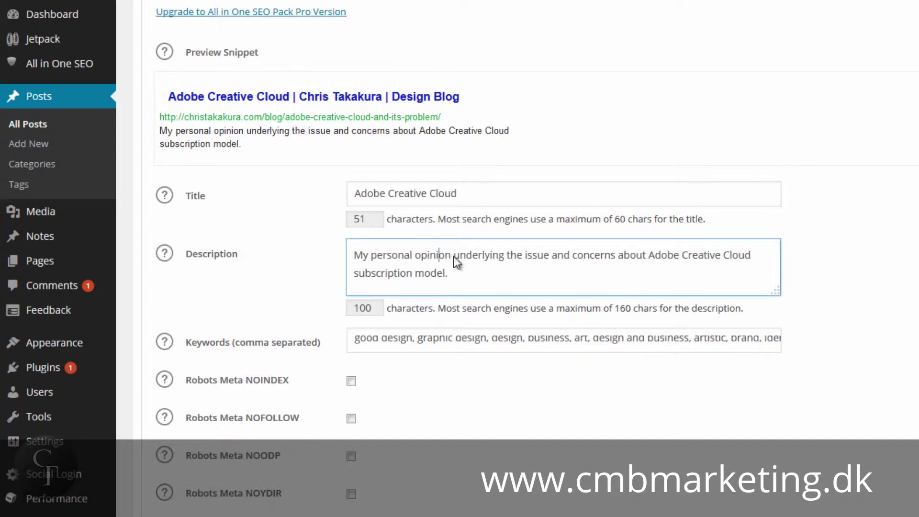
{"action": "left_click", "coordinate": [889, 304]}
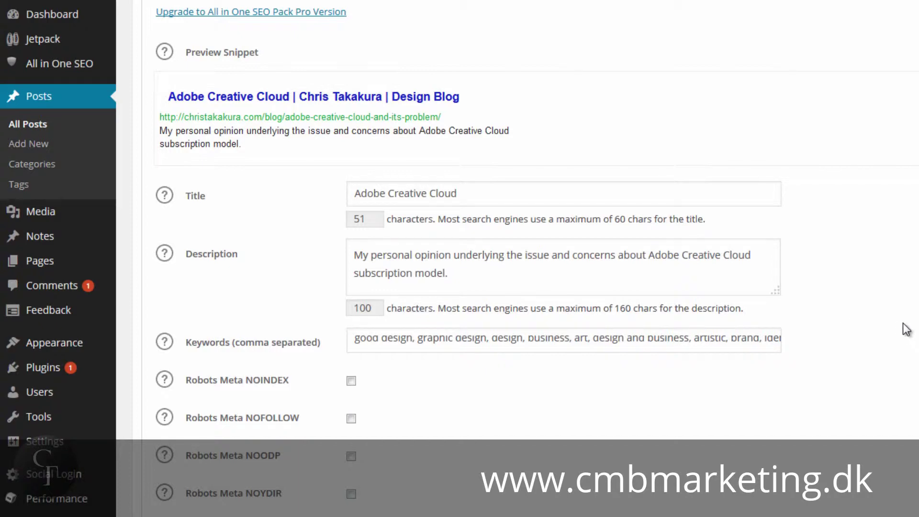
Step: Update the post with the changed SEO title, publishing it despite the proofreader's suggestions
{"action": "scroll", "coordinate": [906, 329], "scroll_direction": "up", "scroll_amount": 4}
{"action": "scroll", "coordinate": [905, 326], "scroll_direction": "up", "scroll_amount": 1}
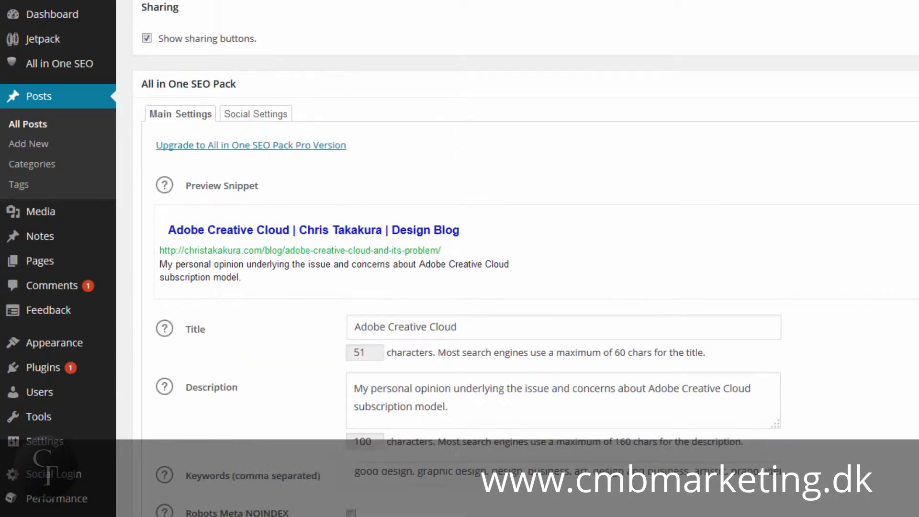
{"action": "scroll", "coordinate": [526, 252], "scroll_direction": "up", "scroll_amount": 10}
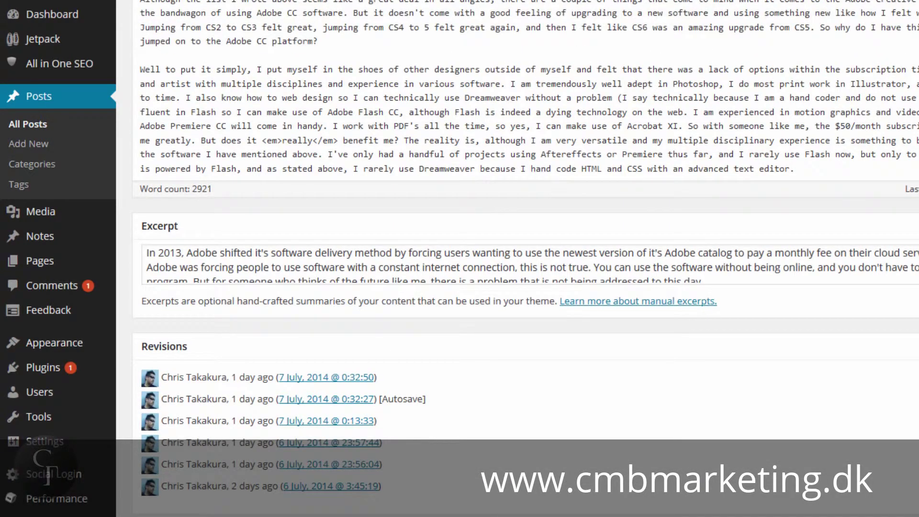
{"action": "scroll", "coordinate": [464, 239], "scroll_direction": "up", "scroll_amount": 6}
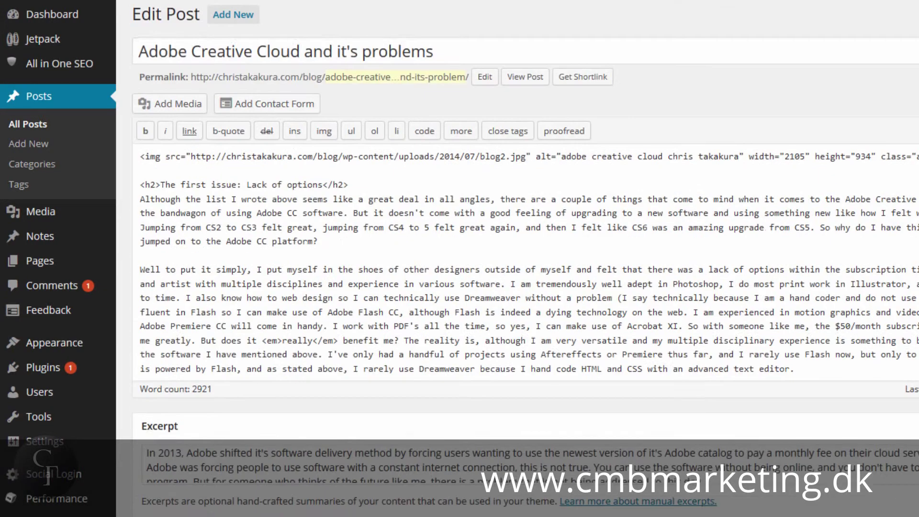
{"action": "scroll", "coordinate": [526, 259], "scroll_direction": "down", "scroll_amount": 3}
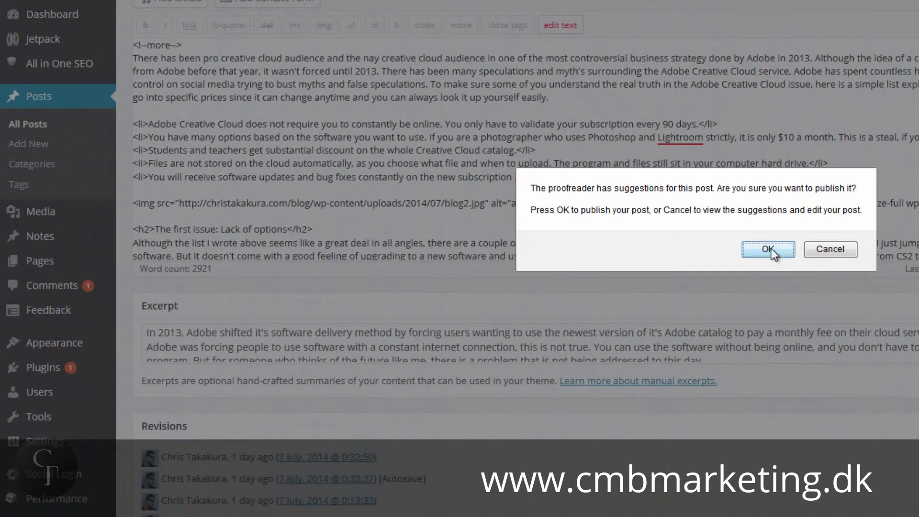
{"action": "left_click", "coordinate": [769, 249]}
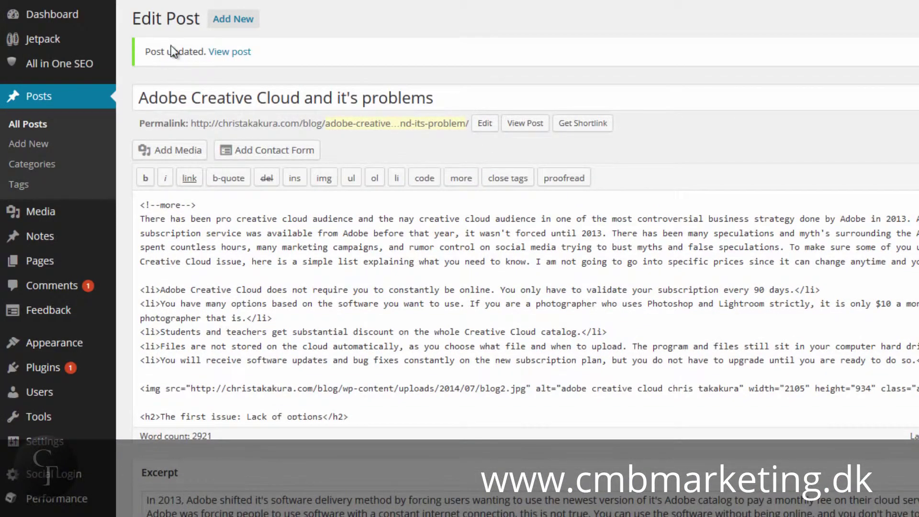
Step: Return to the list of all posts, and open the Dinner page from the pages list for editing
{"action": "left_click", "coordinate": [40, 128]}
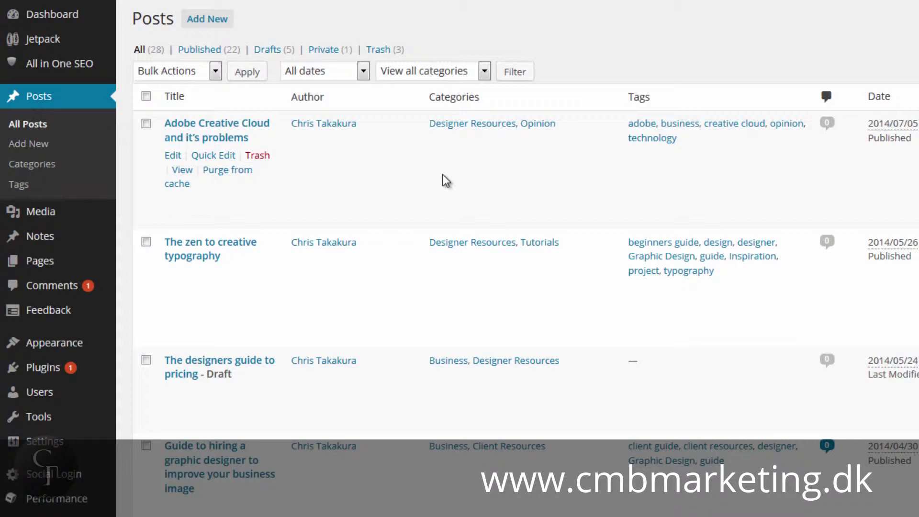
{"action": "mouse_move", "coordinate": [50, 269]}
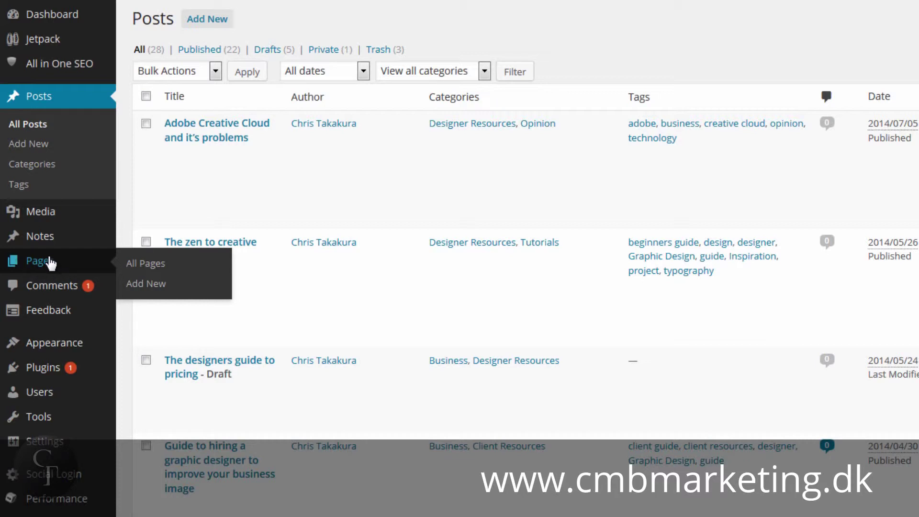
{"action": "left_click", "coordinate": [37, 263]}
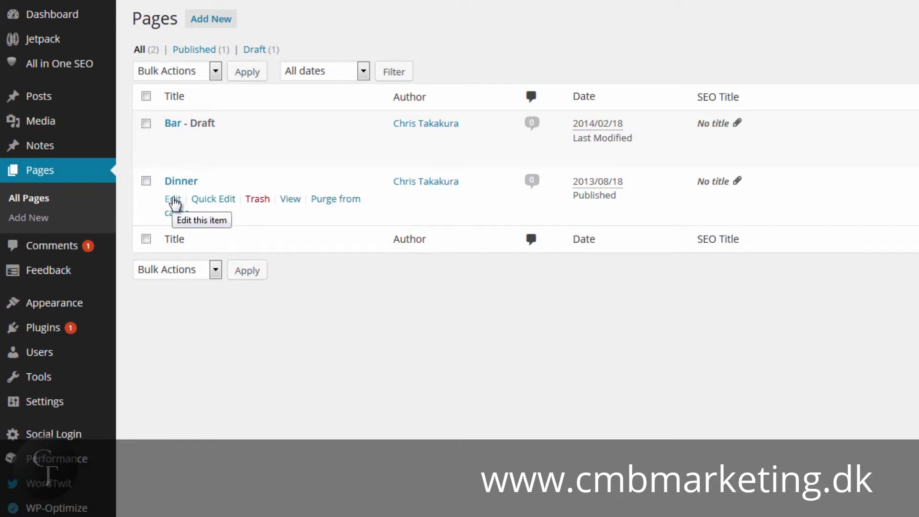
{"action": "left_click", "coordinate": [174, 201]}
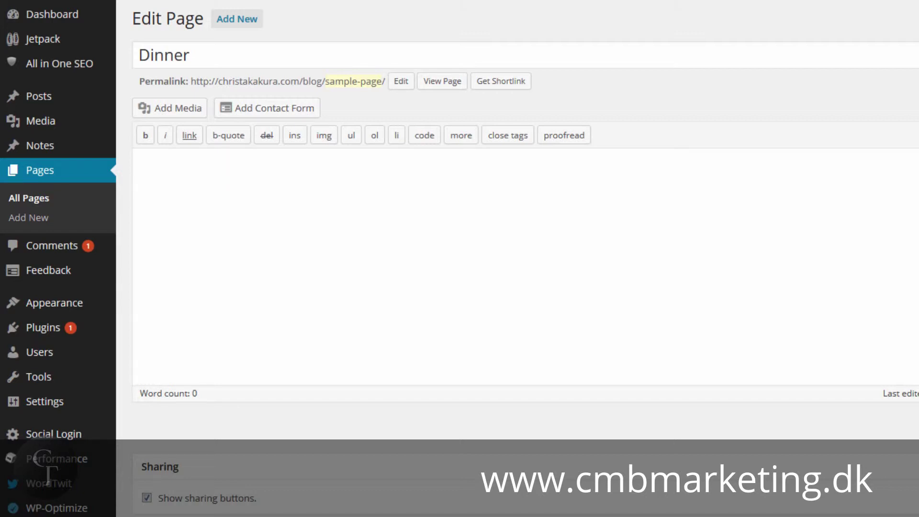
Step: Examine the Dinner page's main All in One SEO settings, going through the Title, Description and Keywords fields
{"action": "scroll", "coordinate": [526, 258], "scroll_direction": "down", "scroll_amount": 3}
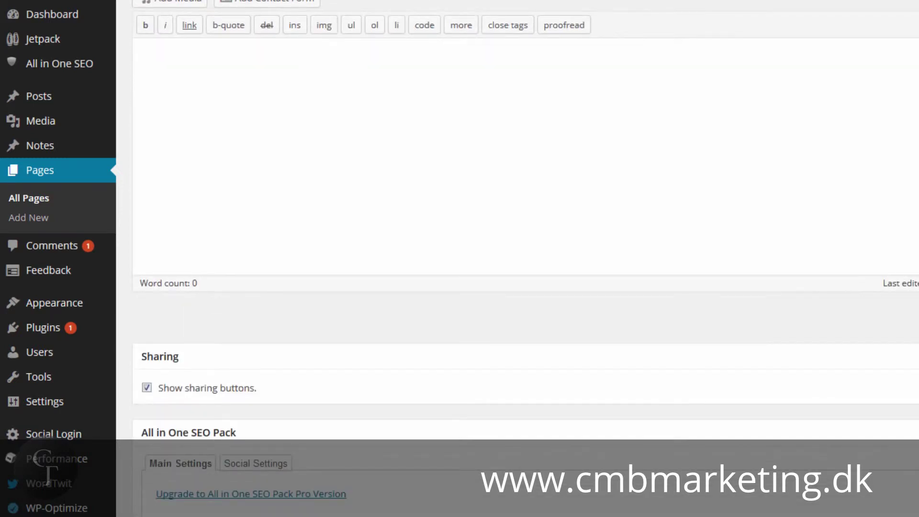
{"action": "scroll", "coordinate": [526, 258], "scroll_direction": "down", "scroll_amount": 7}
{"action": "scroll", "coordinate": [173, 105], "scroll_direction": "down", "scroll_amount": 3}
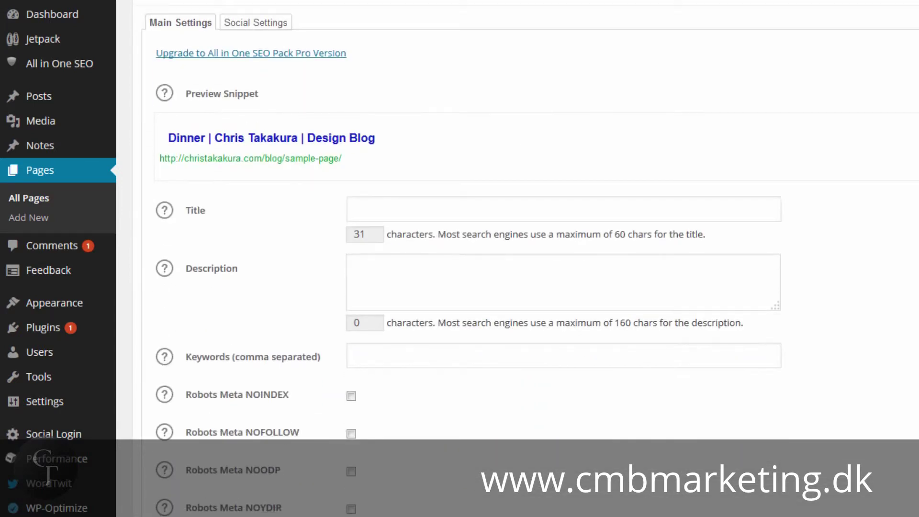
{"action": "scroll", "coordinate": [172, 106], "scroll_direction": "up", "scroll_amount": 3}
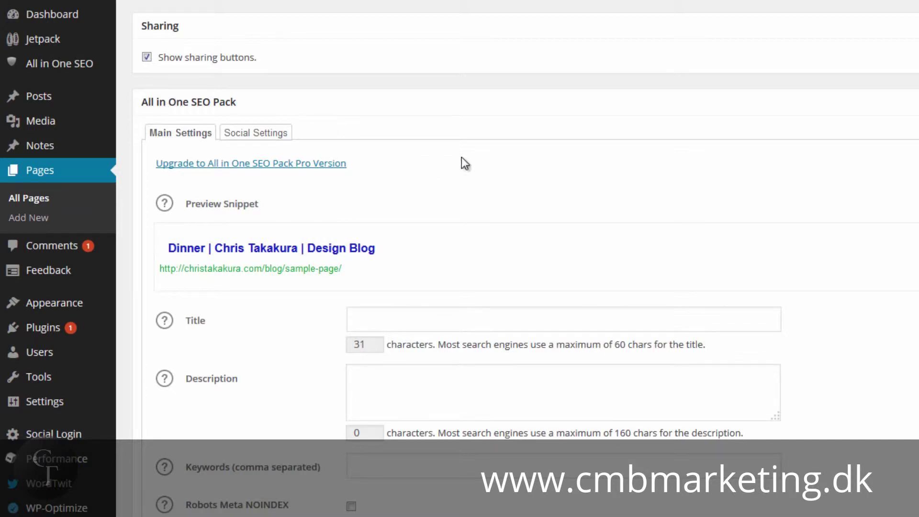
{"action": "scroll", "coordinate": [461, 157], "scroll_direction": "down", "scroll_amount": 3}
{"action": "left_click", "coordinate": [418, 203]}
{"action": "left_click", "coordinate": [412, 291]}
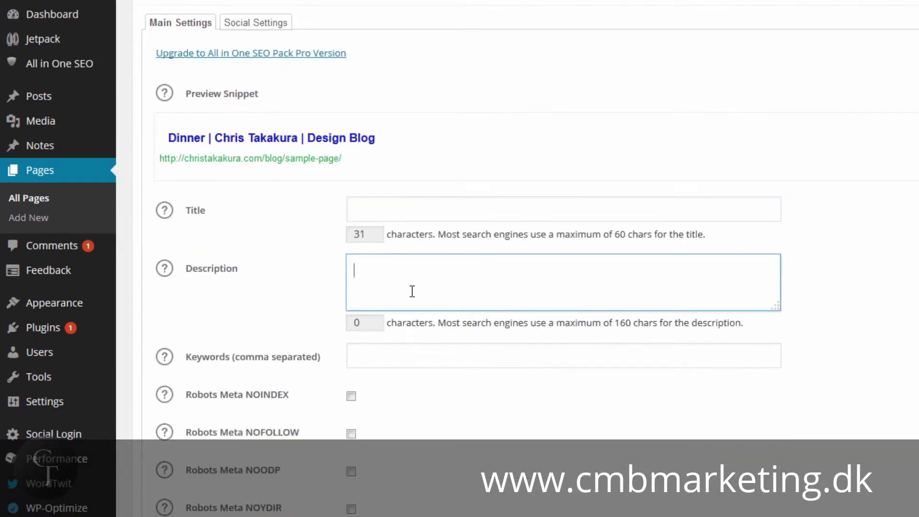
{"action": "left_click", "coordinate": [412, 356]}
{"action": "scroll", "coordinate": [412, 355], "scroll_direction": "up", "scroll_amount": 3}
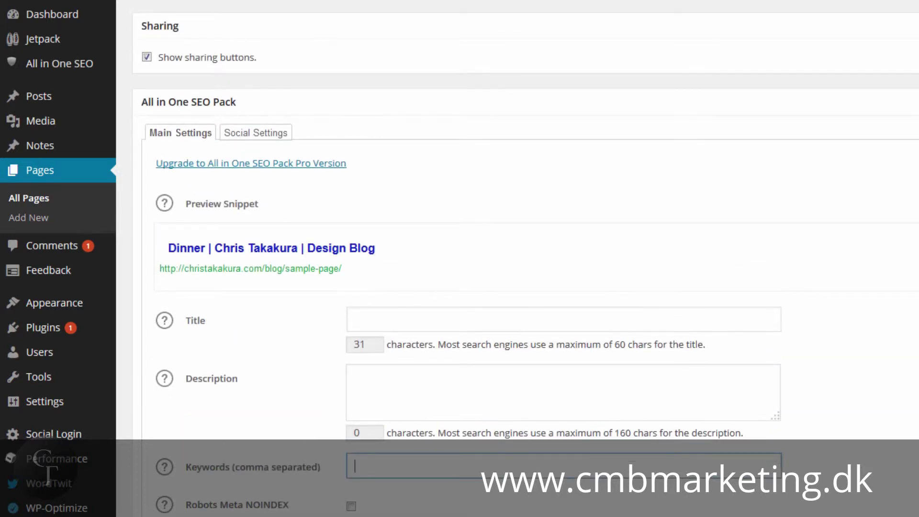
{"action": "scroll", "coordinate": [525, 259], "scroll_direction": "up", "scroll_amount": 3}
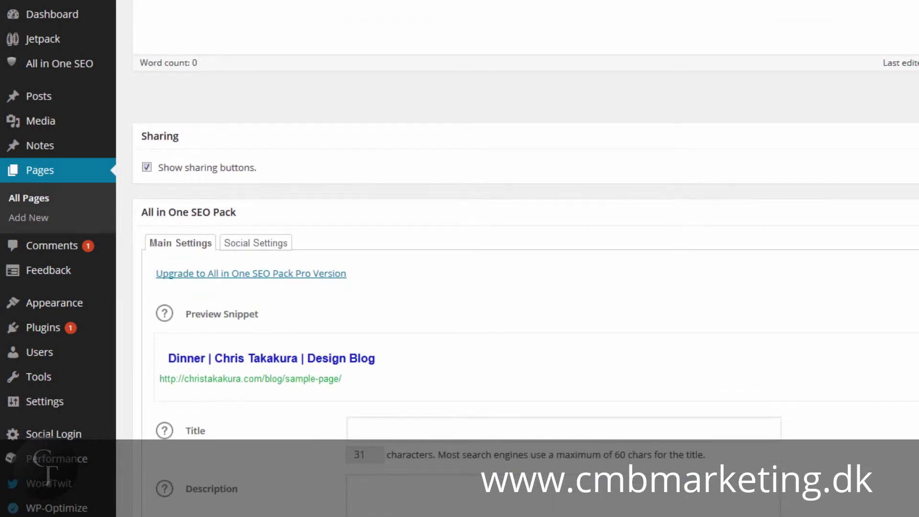
Step: Examine the Dinner page's social SEO settings, comparing them with the main settings and going through the social Title and Description fields
{"action": "left_click", "coordinate": [266, 245]}
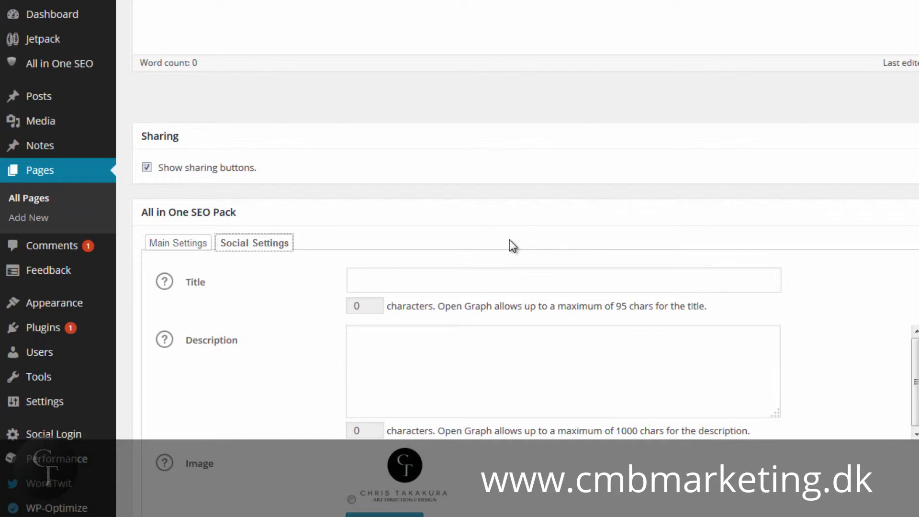
{"action": "left_click", "coordinate": [444, 270]}
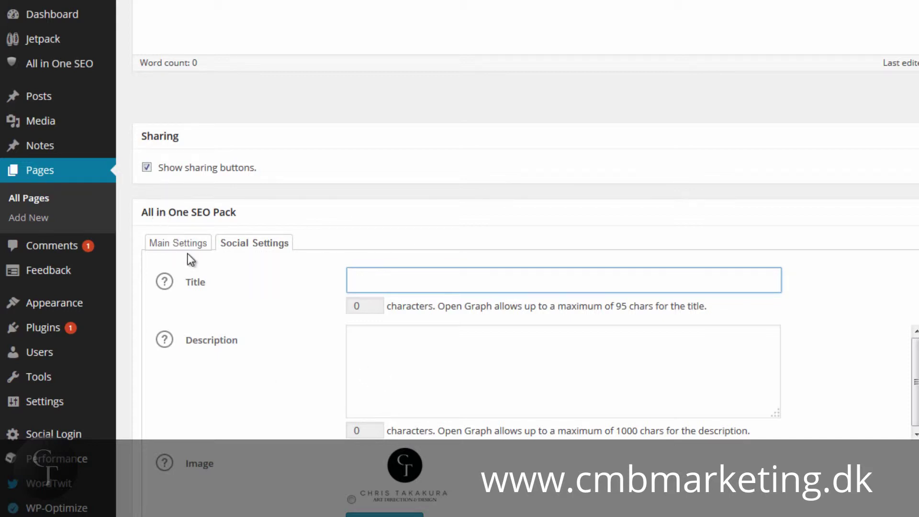
{"action": "left_click", "coordinate": [383, 274]}
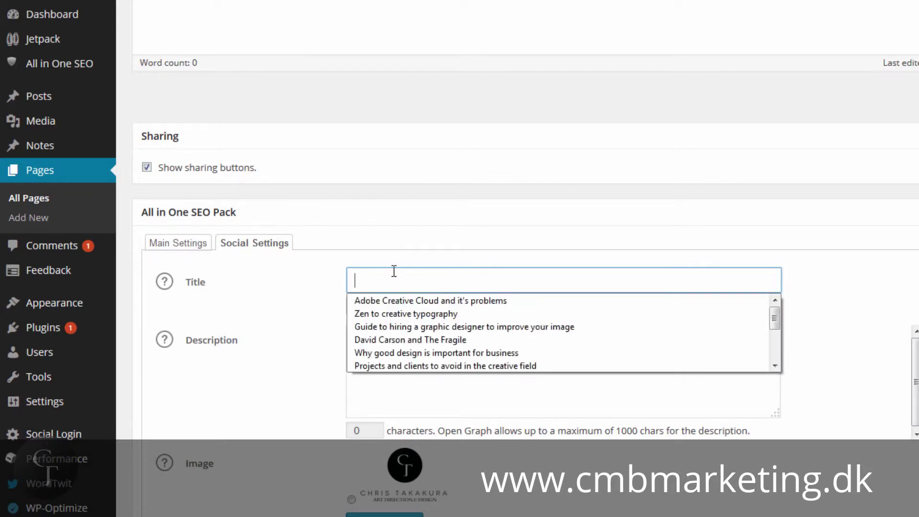
{"action": "left_click", "coordinate": [194, 247]}
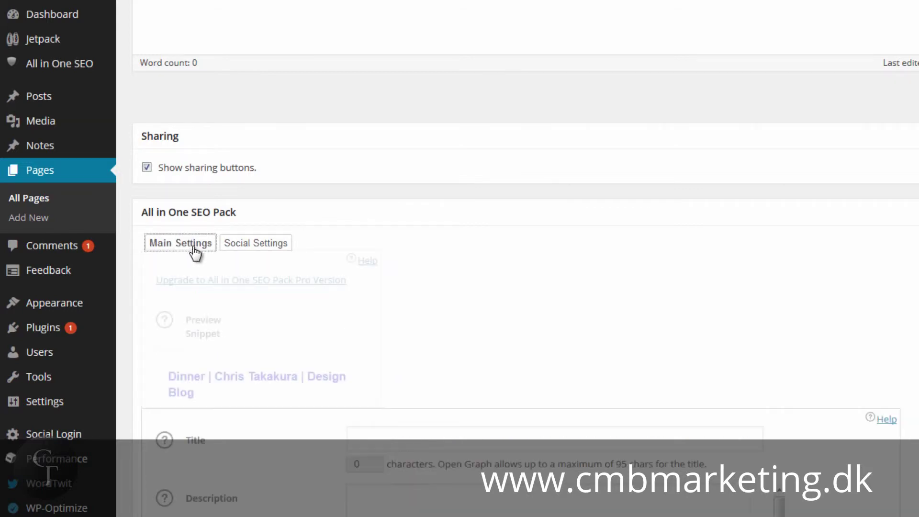
{"action": "left_click", "coordinate": [257, 245]}
{"action": "left_click", "coordinate": [396, 271]}
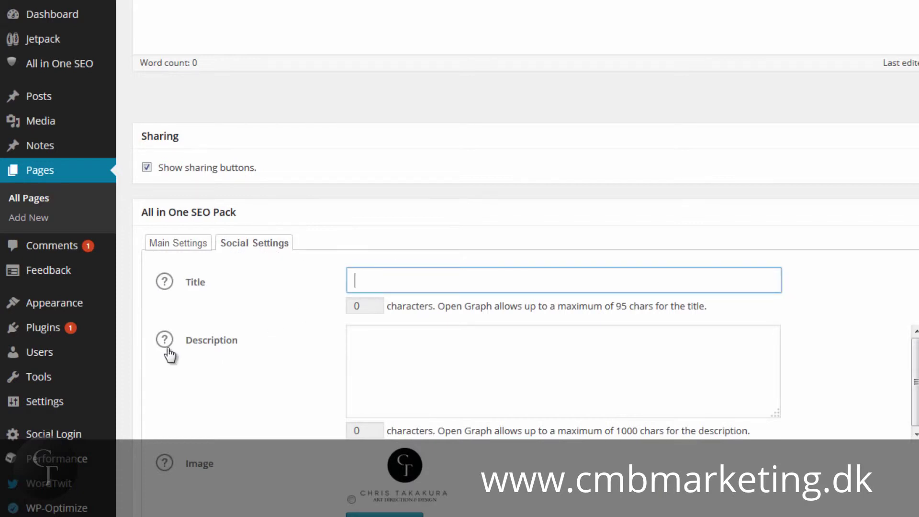
{"action": "left_click", "coordinate": [465, 354]}
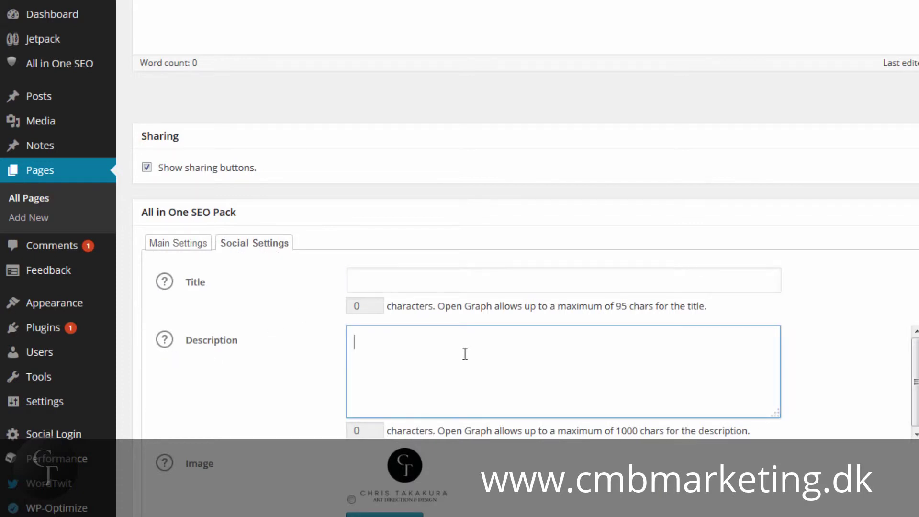
Step: Select the existing logo as the page's social image and enter the Custom Image field without filling it in
{"action": "scroll", "coordinate": [587, 489], "scroll_direction": "down", "scroll_amount": 2}
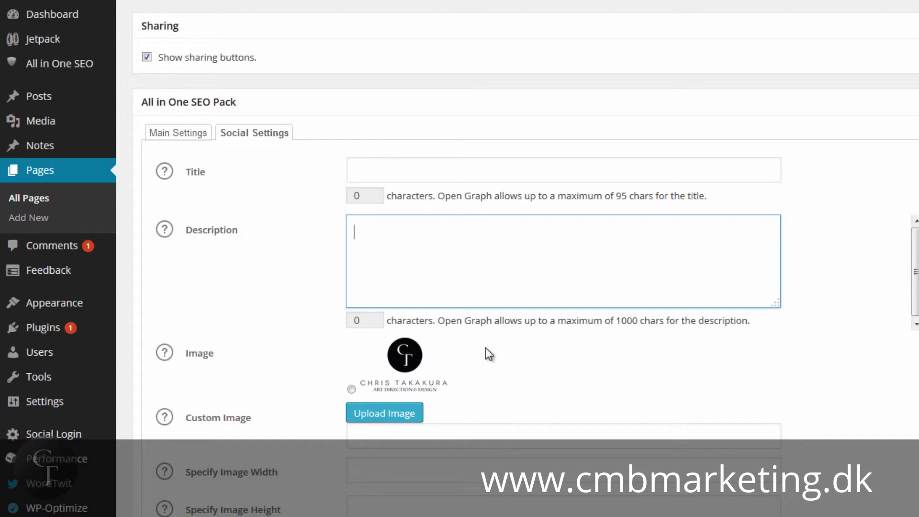
{"action": "left_click", "coordinate": [351, 389]}
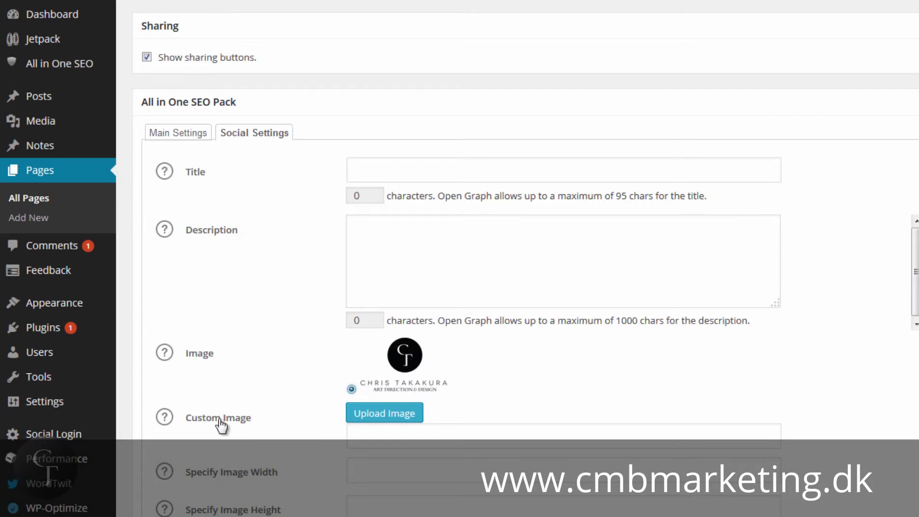
{"action": "left_click", "coordinate": [404, 436]}
{"action": "scroll", "coordinate": [527, 259], "scroll_direction": "up", "scroll_amount": 8}
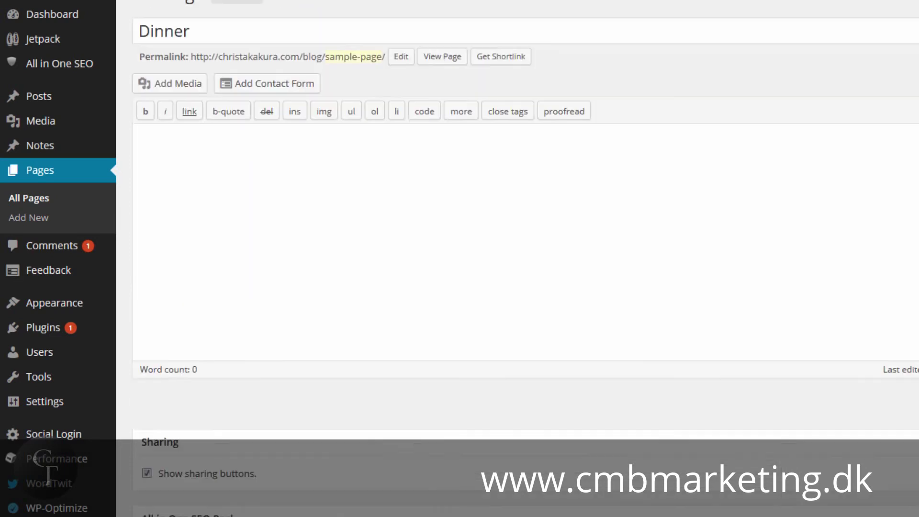
{"action": "scroll", "coordinate": [526, 258], "scroll_direction": "down", "scroll_amount": 2}
{"action": "scroll", "coordinate": [526, 259], "scroll_direction": "up", "scroll_amount": 2}
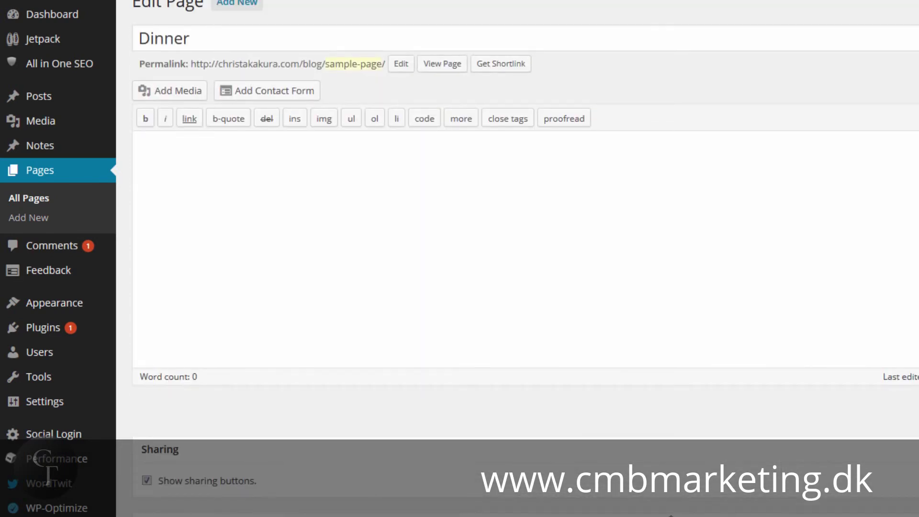
{"action": "scroll", "coordinate": [527, 258], "scroll_direction": "up", "scroll_amount": 1}
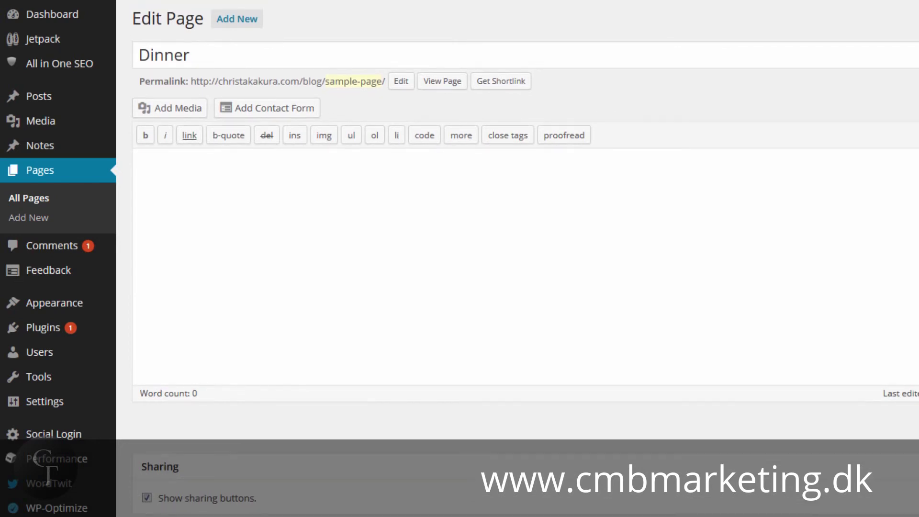
{"action": "scroll", "coordinate": [527, 258], "scroll_direction": "down", "scroll_amount": 4}
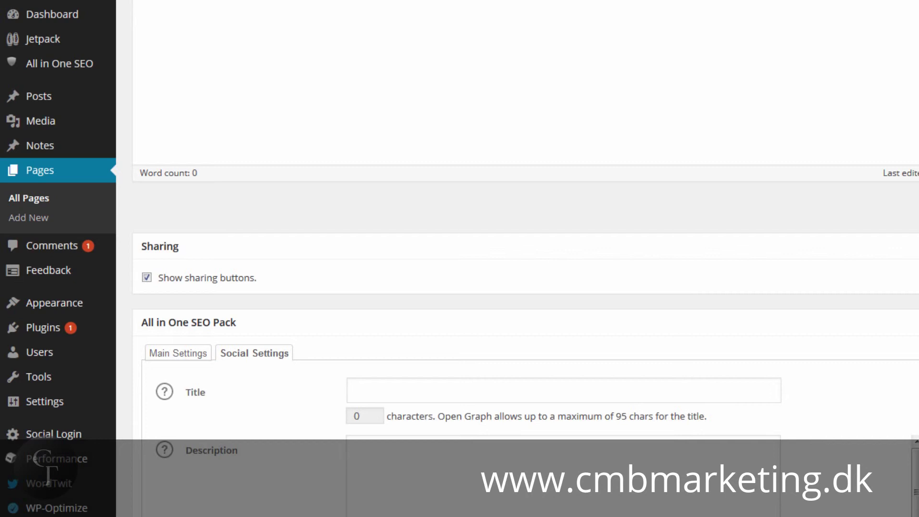
{"action": "left_click", "coordinate": [426, 392]}
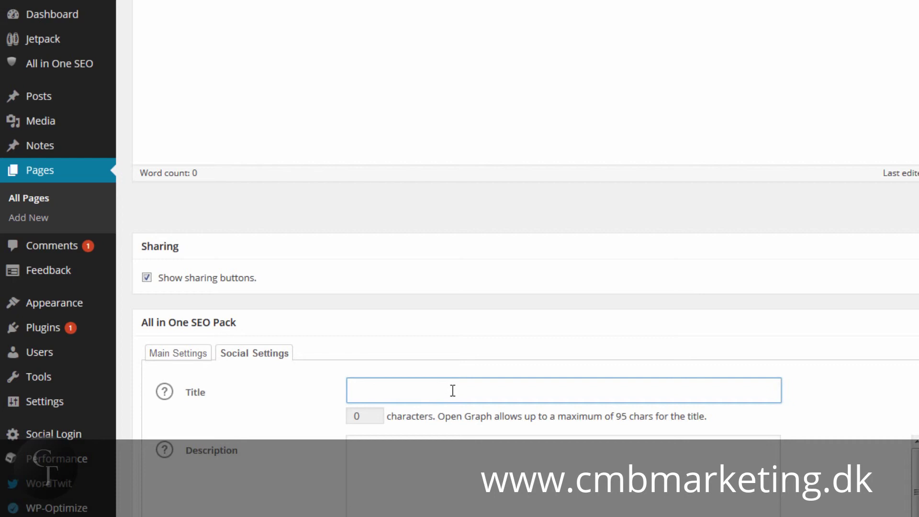
{"action": "type", "text": "Gallery"}
{"action": "key", "text": "ctrl+a"}
{"action": "key", "text": "BackSpace"}
{"action": "type", "text": "Gallery"}
{"action": "key", "text": "ctrl+a"}
{"action": "key", "text": "BackSpace"}
{"action": "left_click", "coordinate": [460, 461]}
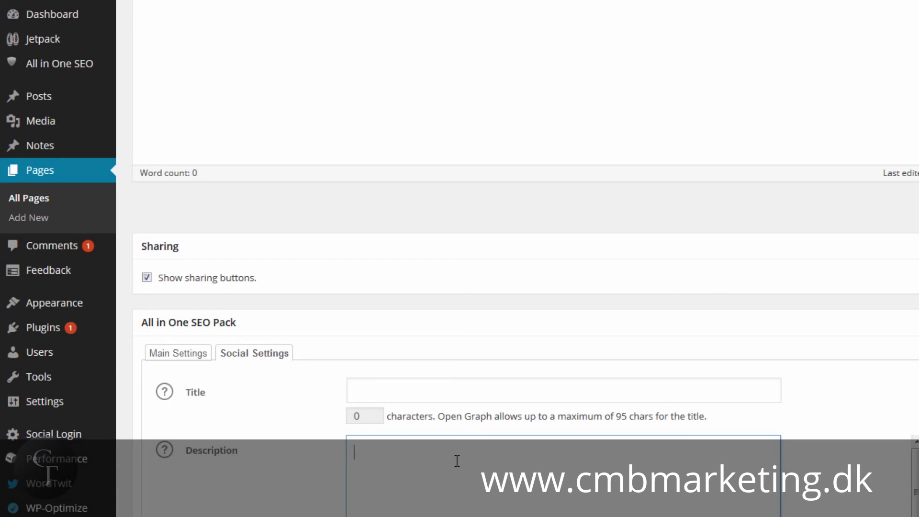
Step: Return to the Dinner page's main SEO settings to view the preview snippet, and open the list of posts
{"action": "left_click", "coordinate": [176, 358]}
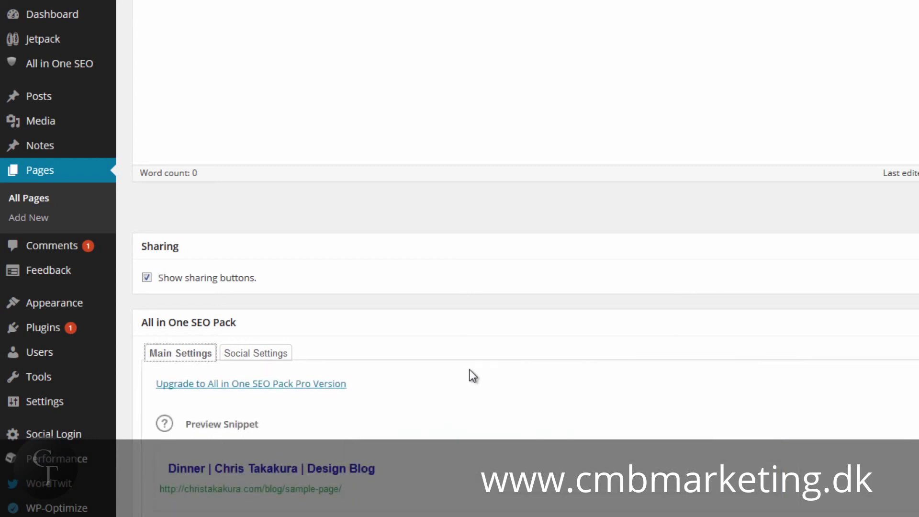
{"action": "scroll", "coordinate": [507, 376], "scroll_direction": "down", "scroll_amount": 2}
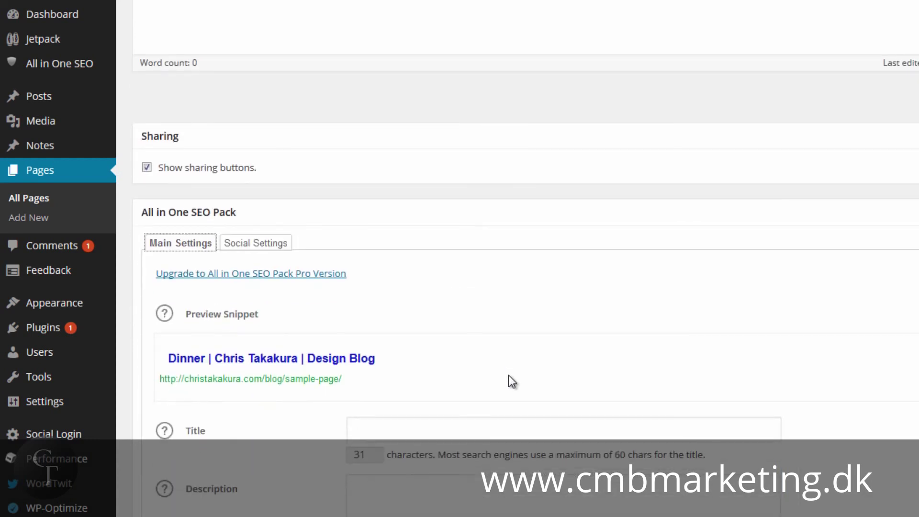
{"action": "scroll", "coordinate": [527, 287], "scroll_direction": "up", "scroll_amount": 5}
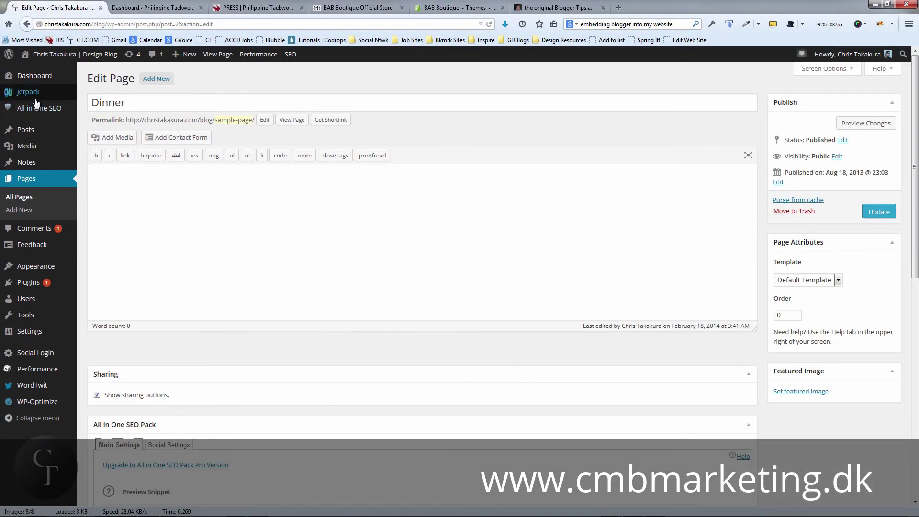
{"action": "mouse_move", "coordinate": [44, 108]}
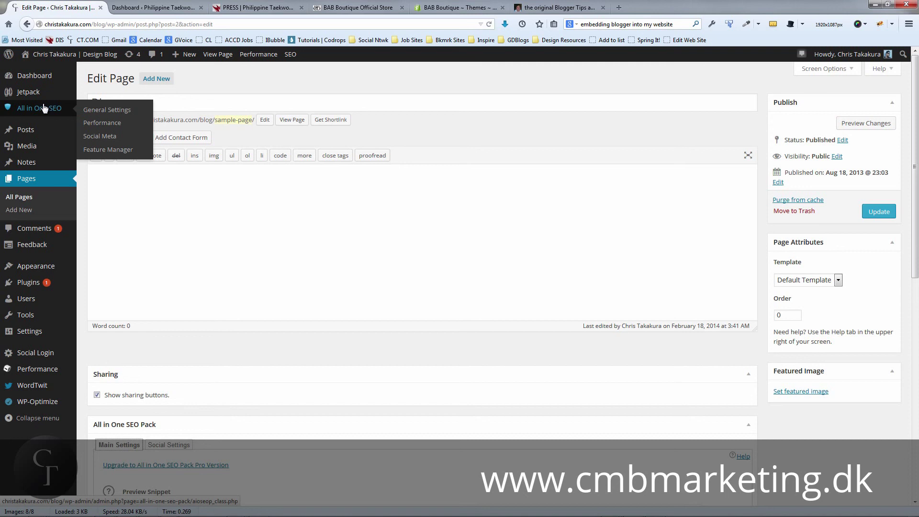
{"action": "left_click", "coordinate": [29, 131]}
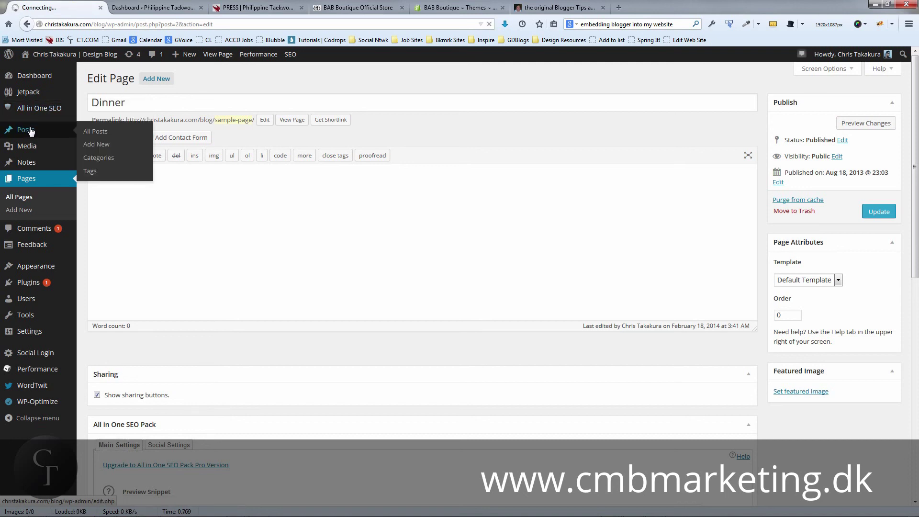